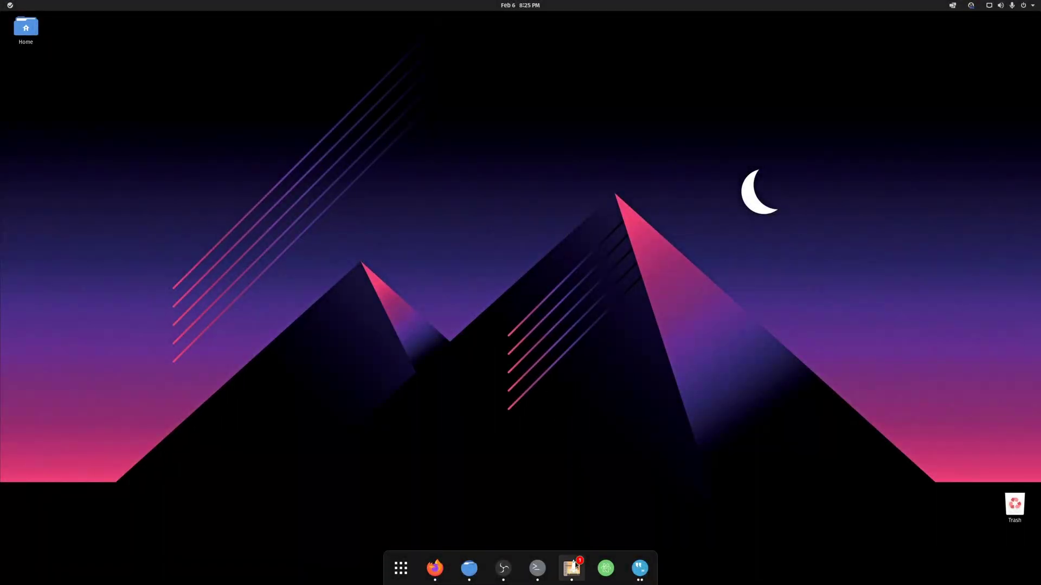
- Launch Pop!_Shop from the dock on the Pop!_OS desktop
left_click(572, 568)
- Apply all pending updates from Pop!_Shop's Installed page, authorising with the account password
left_click_drag(499, 174, 417, 132)
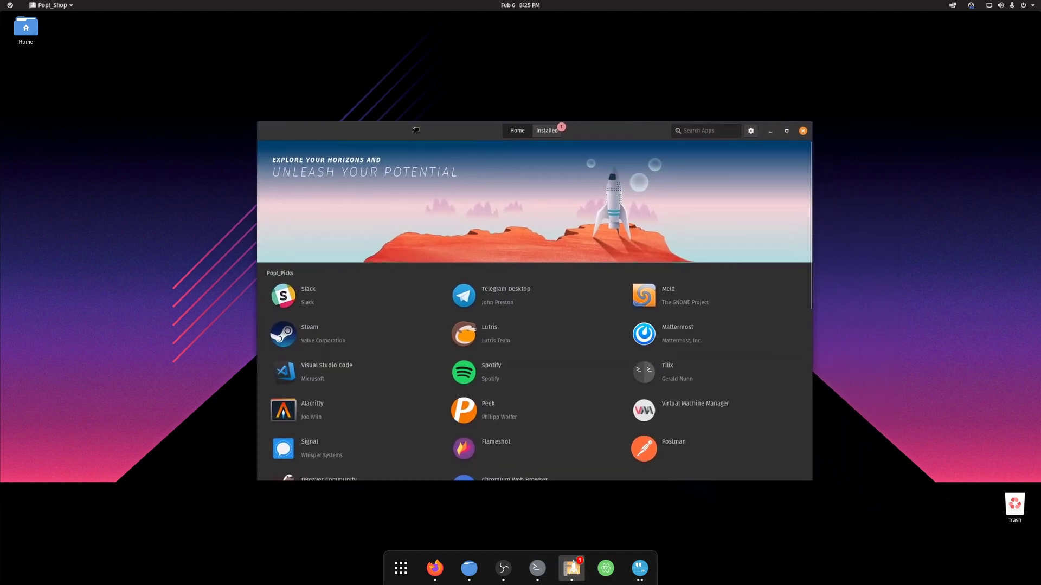
left_click(547, 133)
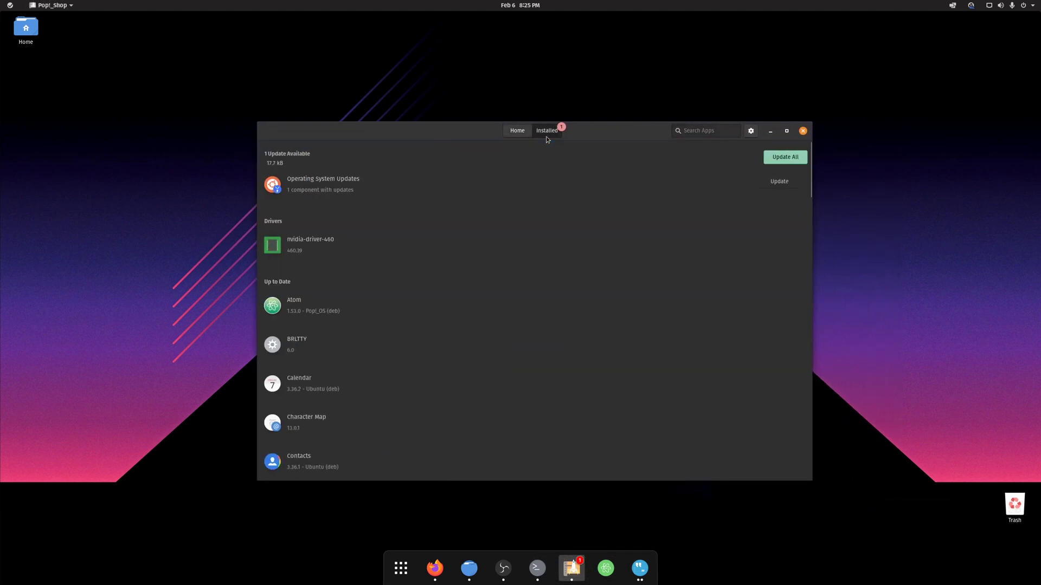
left_click(785, 156)
type("**********")
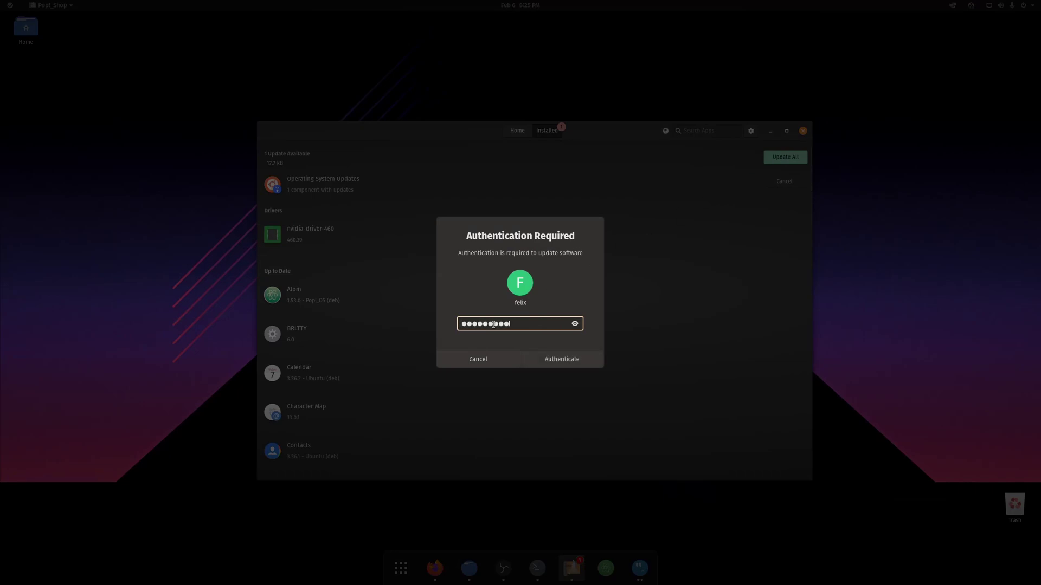
key("Return")
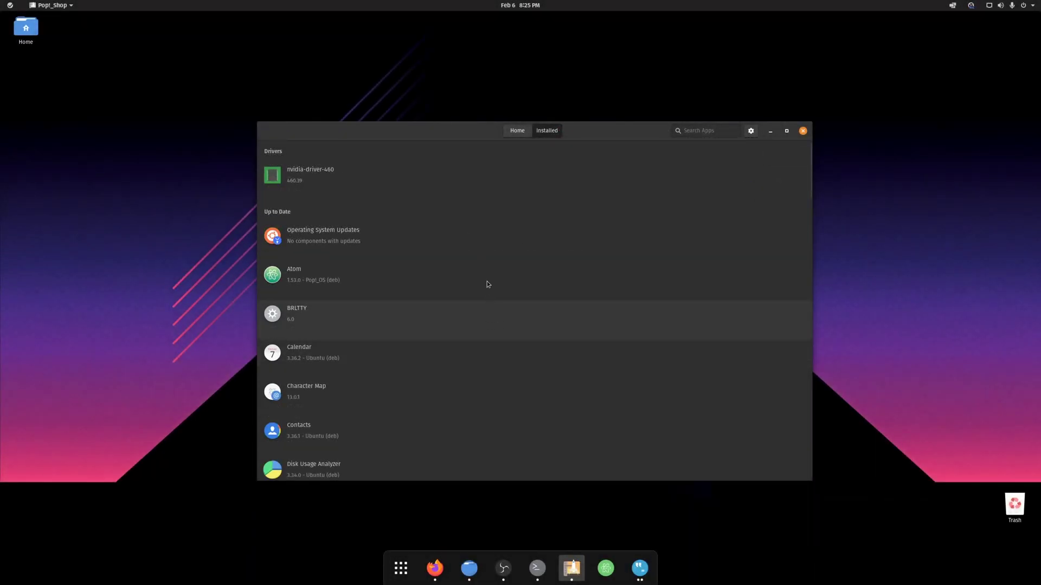
- Search the store for 'lutris', install Lutris 0.5.8.3 with the password, then close Pop!_Shop
left_click(517, 130)
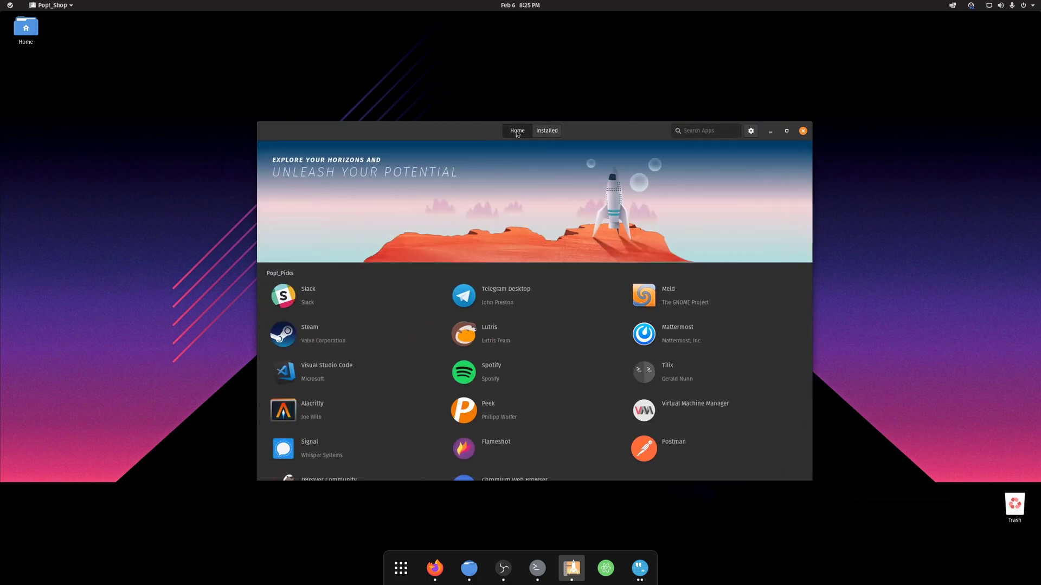
left_click(697, 130)
type("lutris")
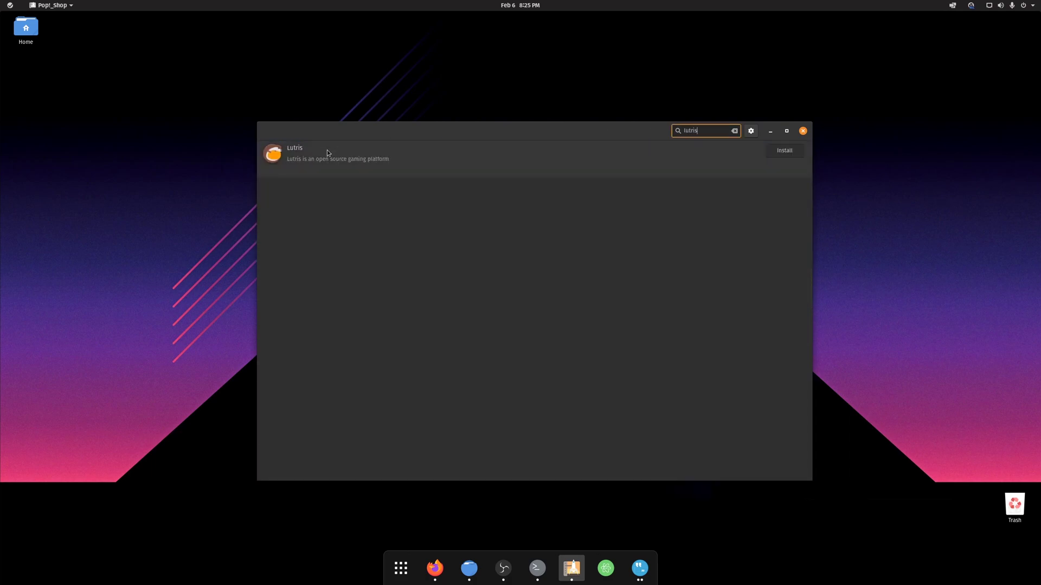
left_click(313, 170)
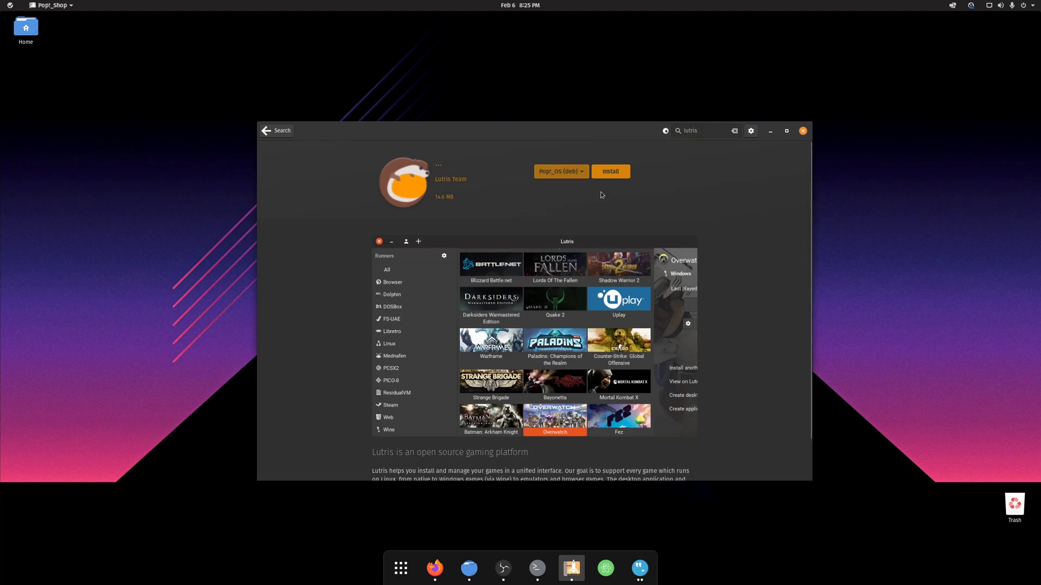
left_click(610, 171)
type("*************")
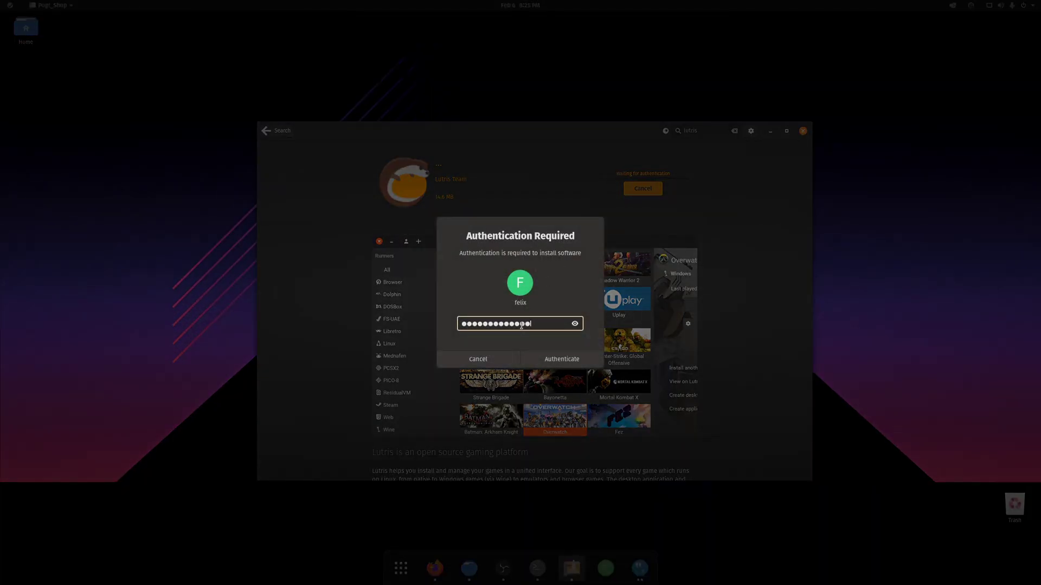
key("Return")
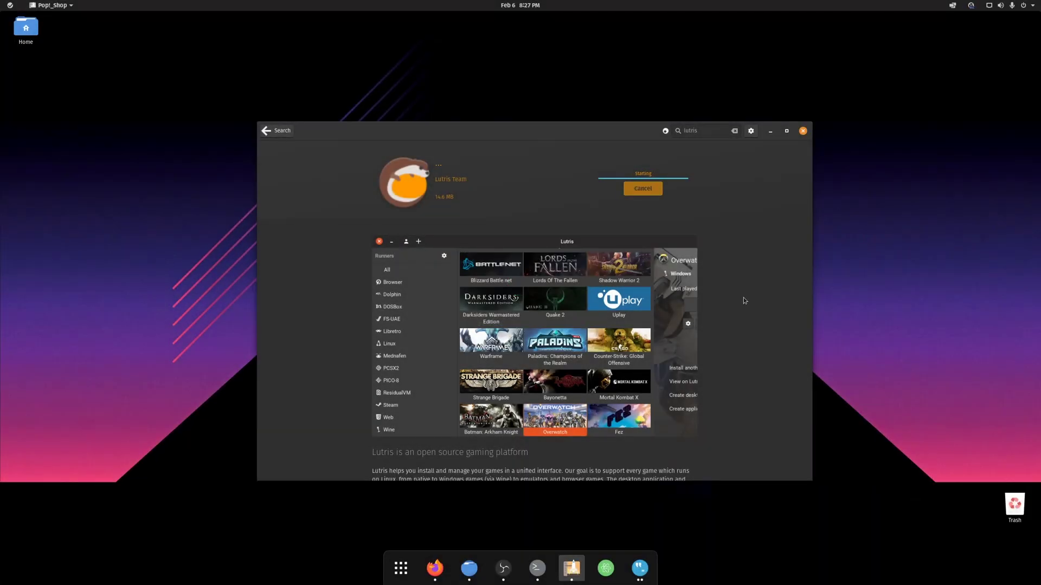
left_click(803, 131)
left_click(402, 559)
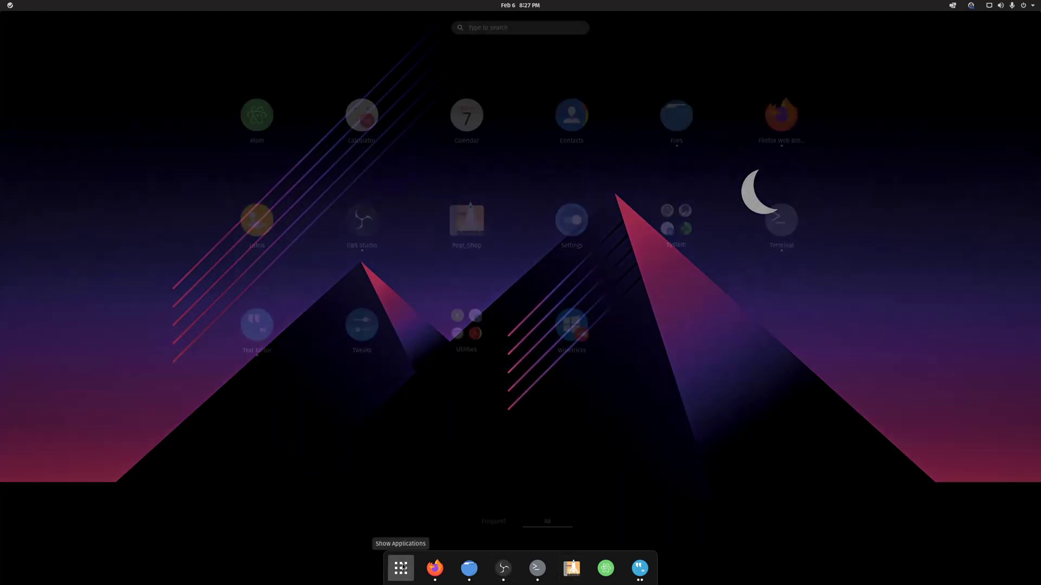
left_click(257, 221)
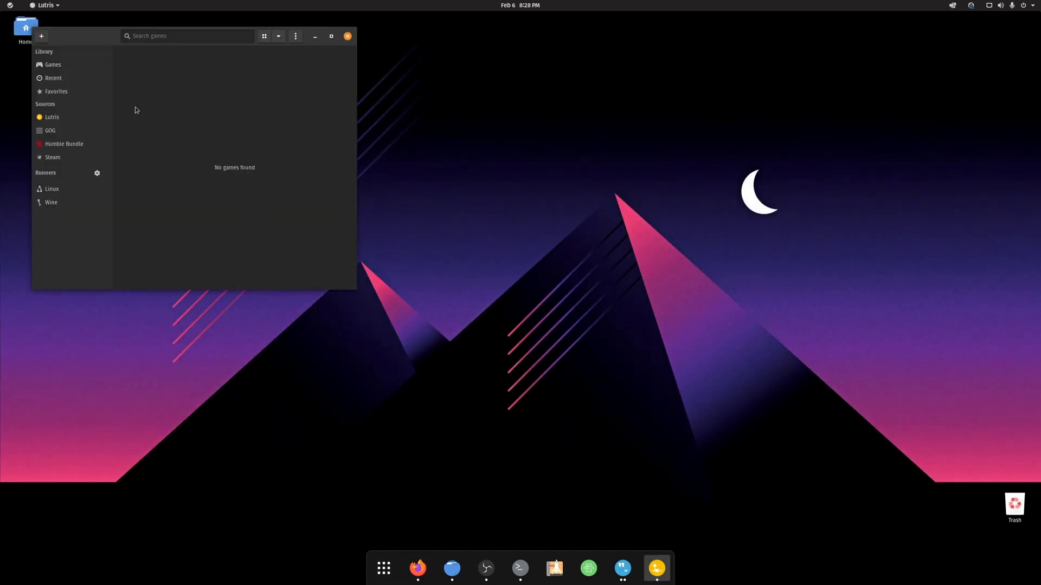
left_click_drag(103, 39, 404, 178)
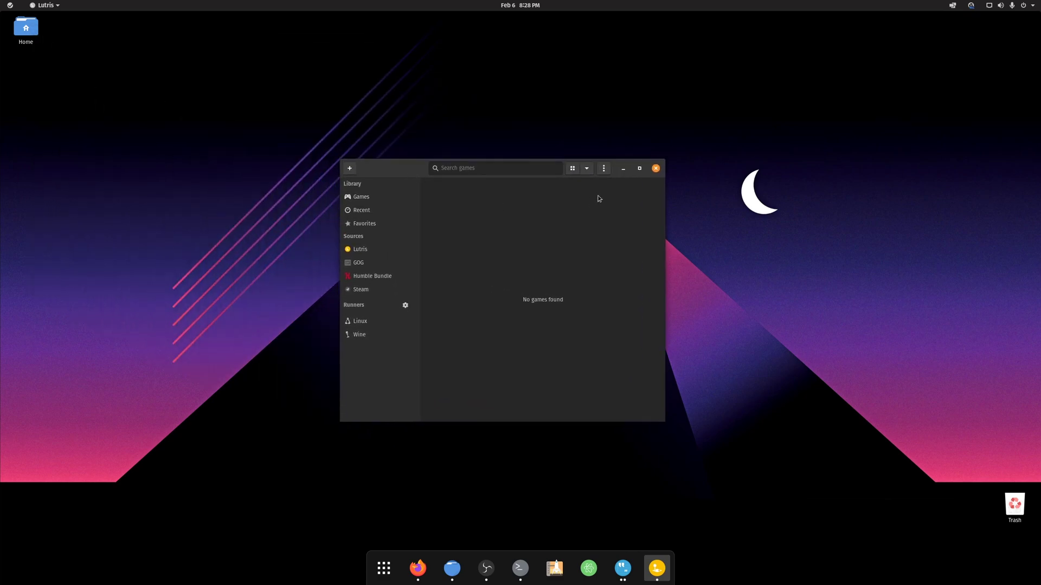
left_click(654, 170)
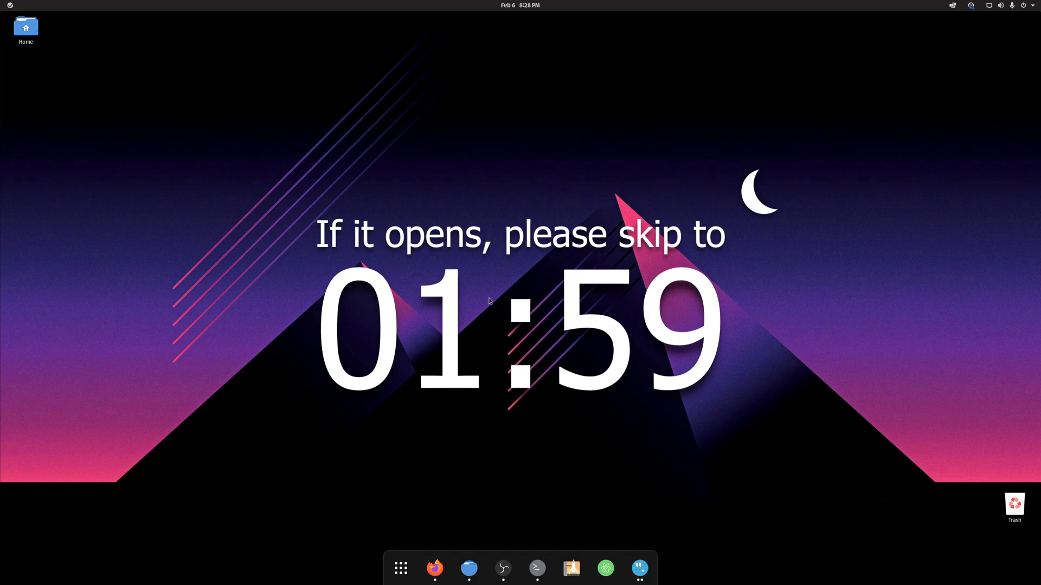
- Download the Pastebin dxvk_versions paste as dxvk_versions.json and reveal it in the Downloads folder
left_click(436, 568)
scroll(510, 318, "down", 3)
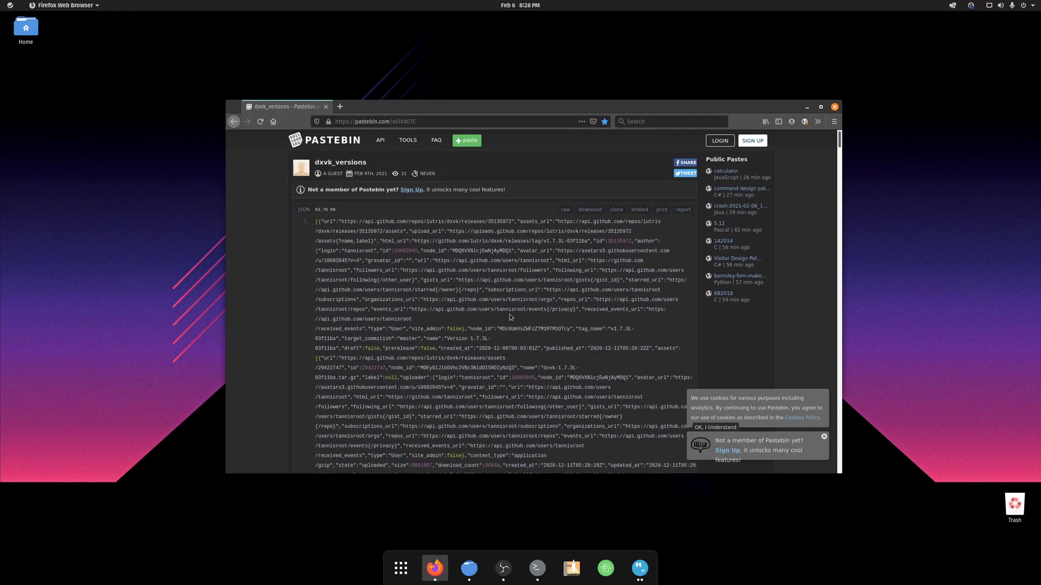
left_click(590, 210)
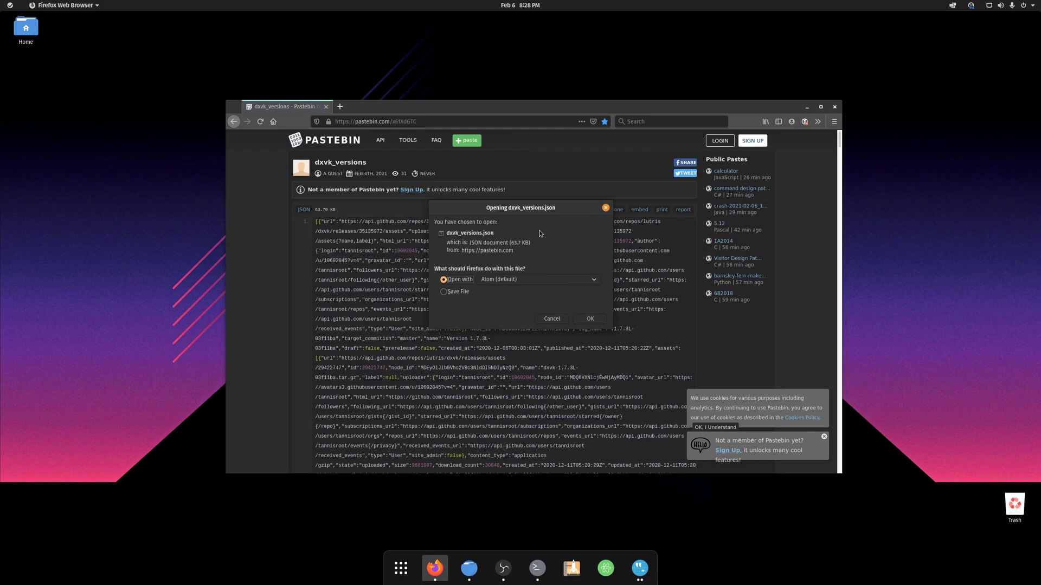
left_click(457, 293)
left_click(588, 320)
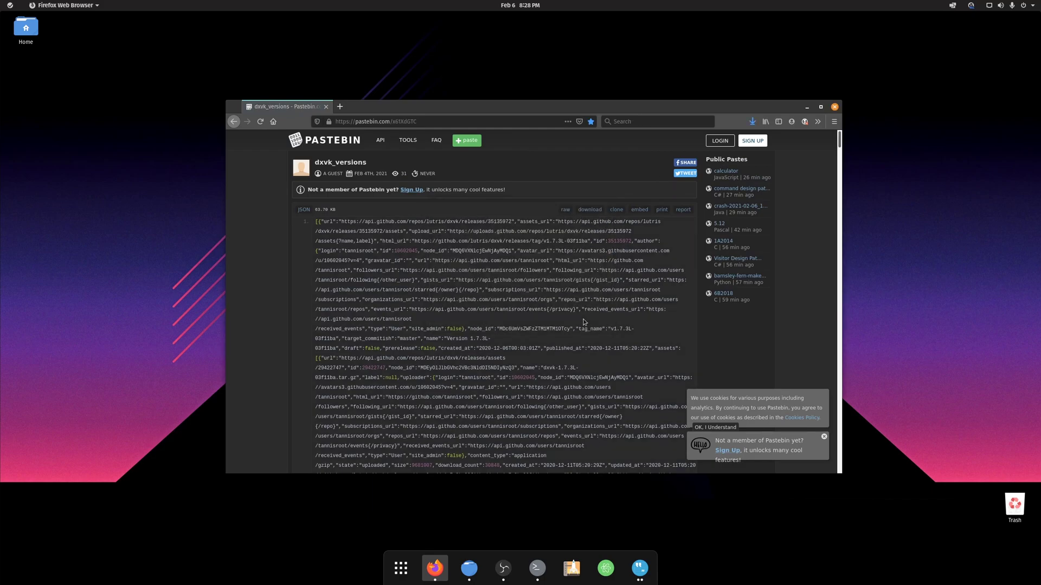
left_click(753, 122)
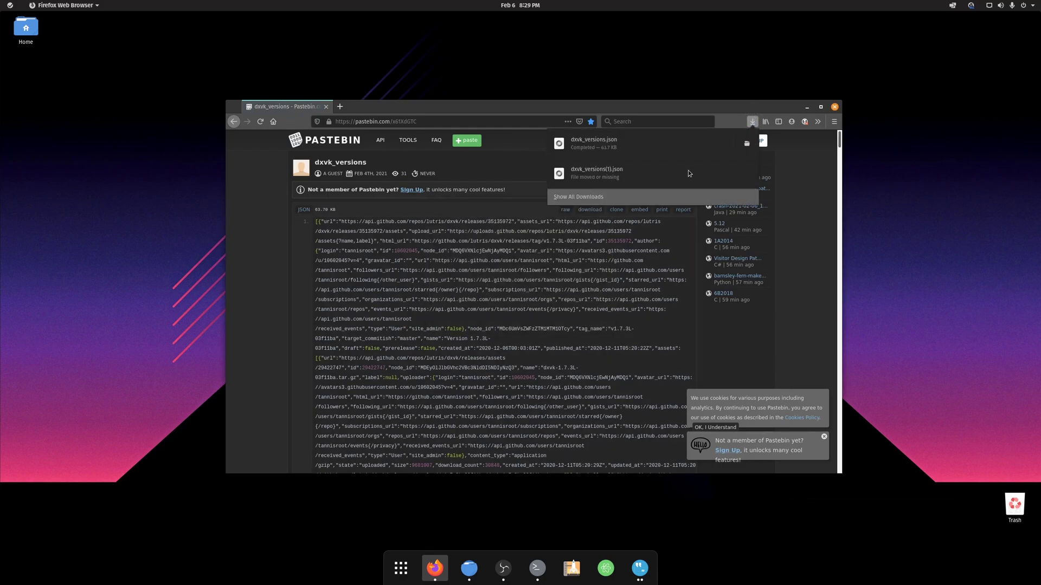
left_click(746, 143)
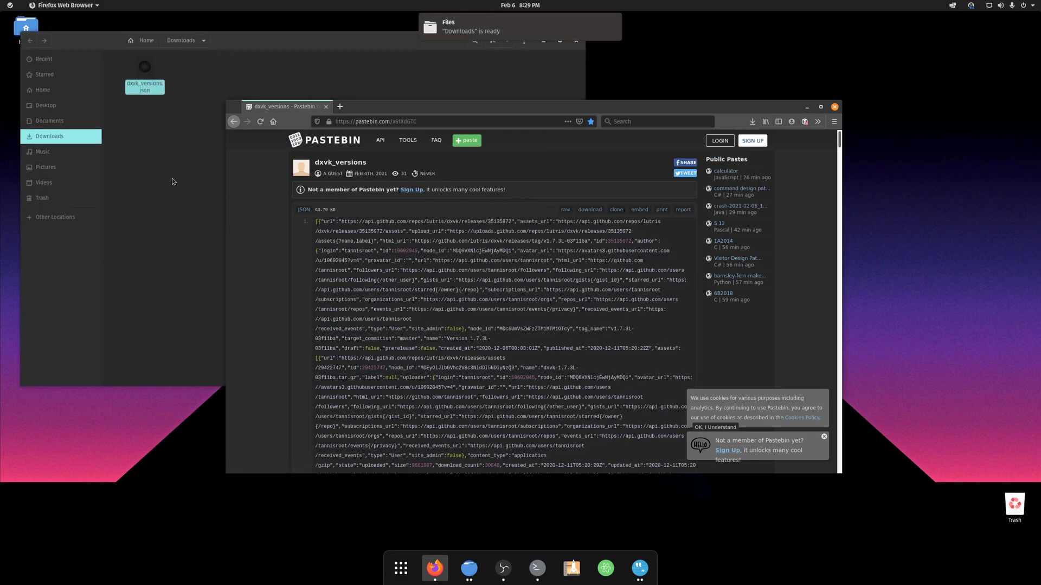
- Open a second Files window at Home with hidden files shown
left_click_drag(262, 38, 475, 158)
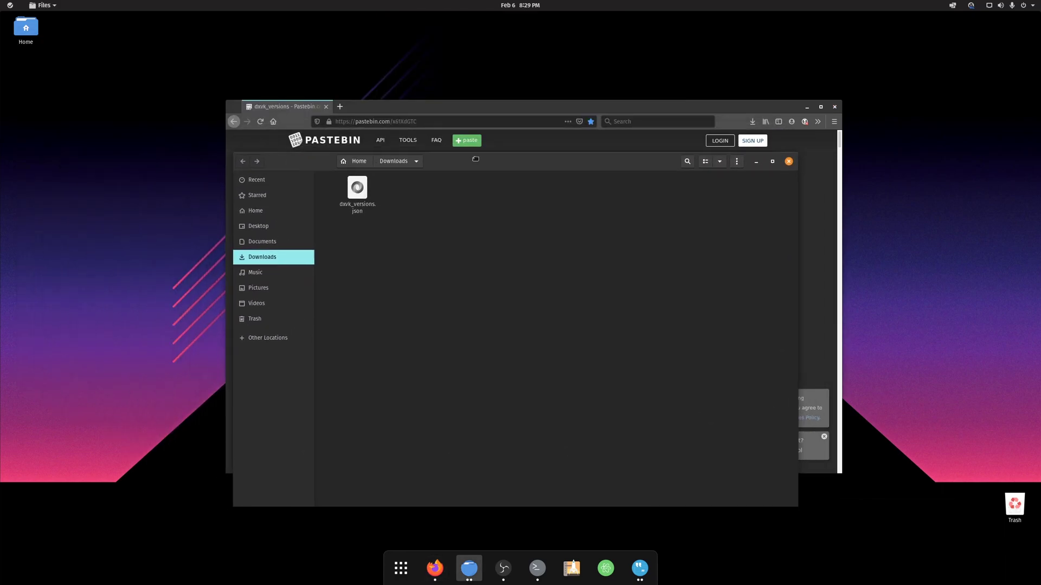
left_click(43, 5)
left_click(33, 70)
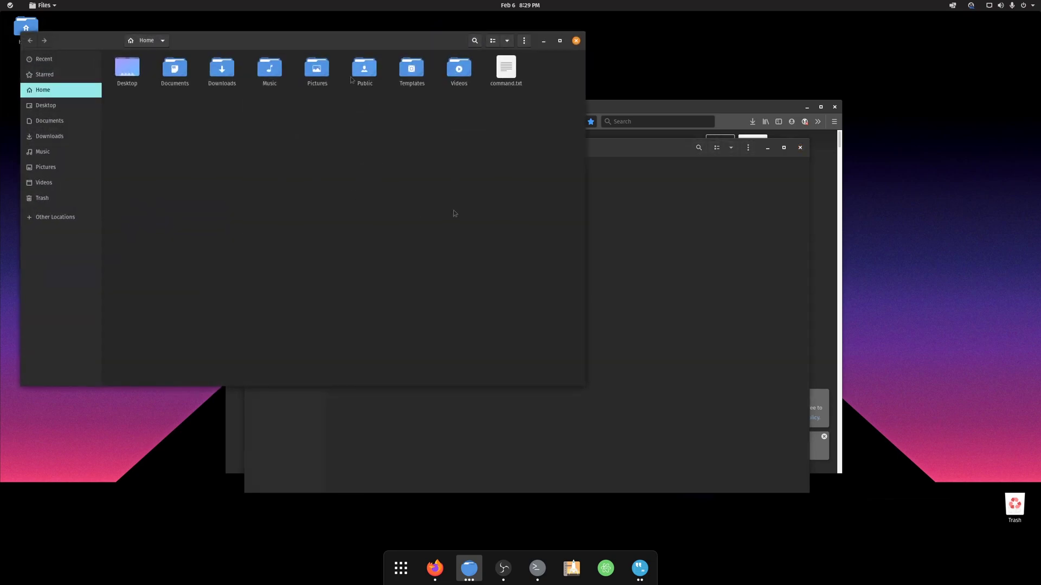
left_click_drag(325, 47, 728, 181)
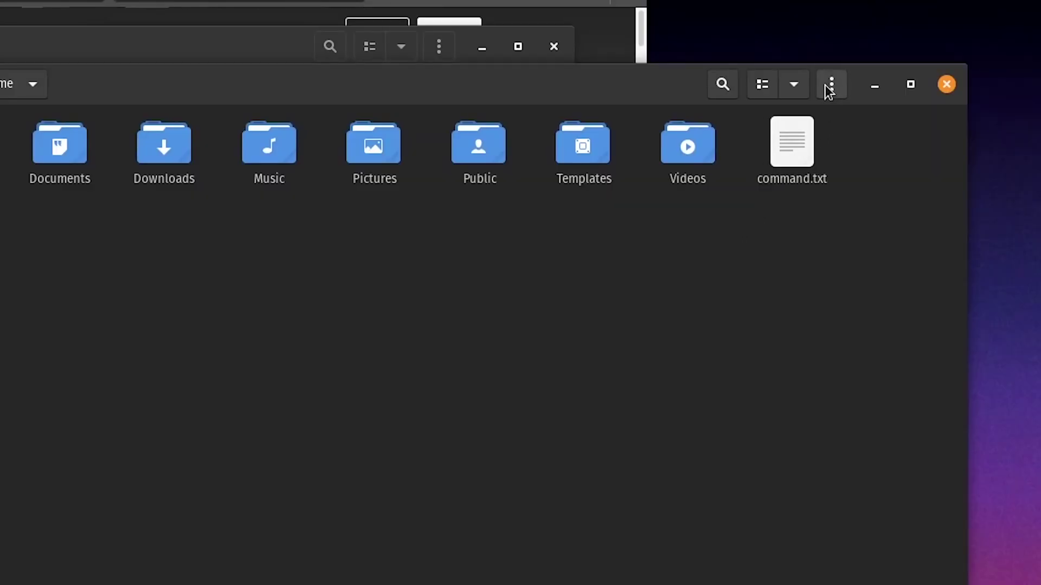
left_click(824, 85)
left_click(809, 274)
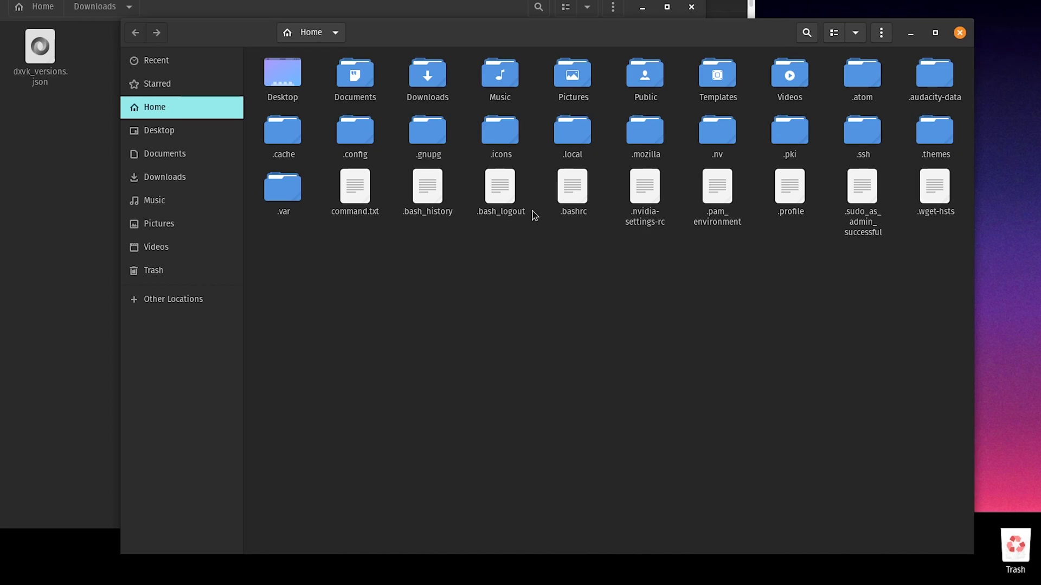
- Navigate the second window to .local/share/lutris/runtime/dxvk
left_click(574, 131)
double_click(575, 131)
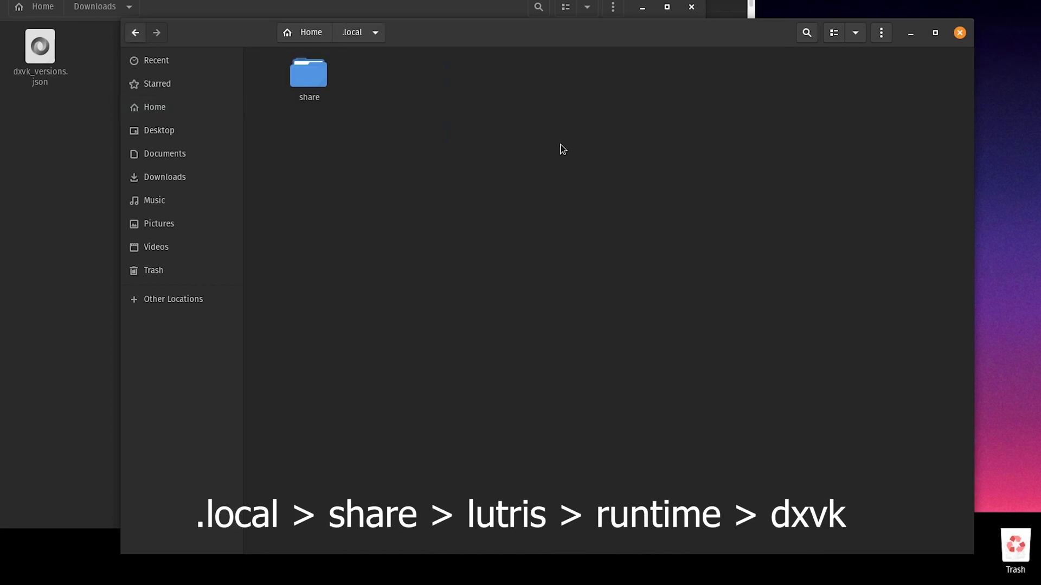
double_click(327, 81)
double_click(427, 142)
double_click(664, 75)
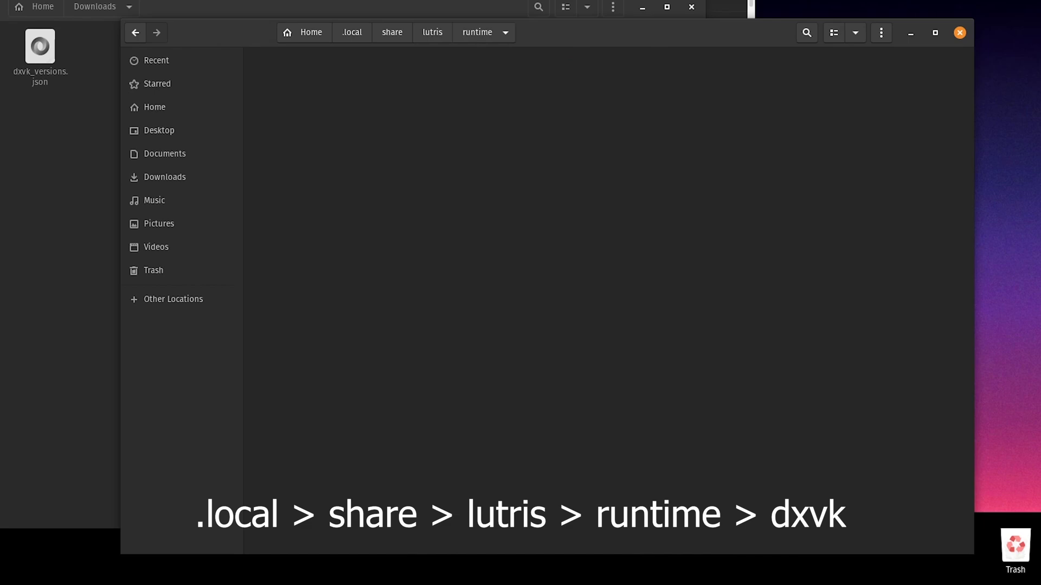
double_click(347, 80)
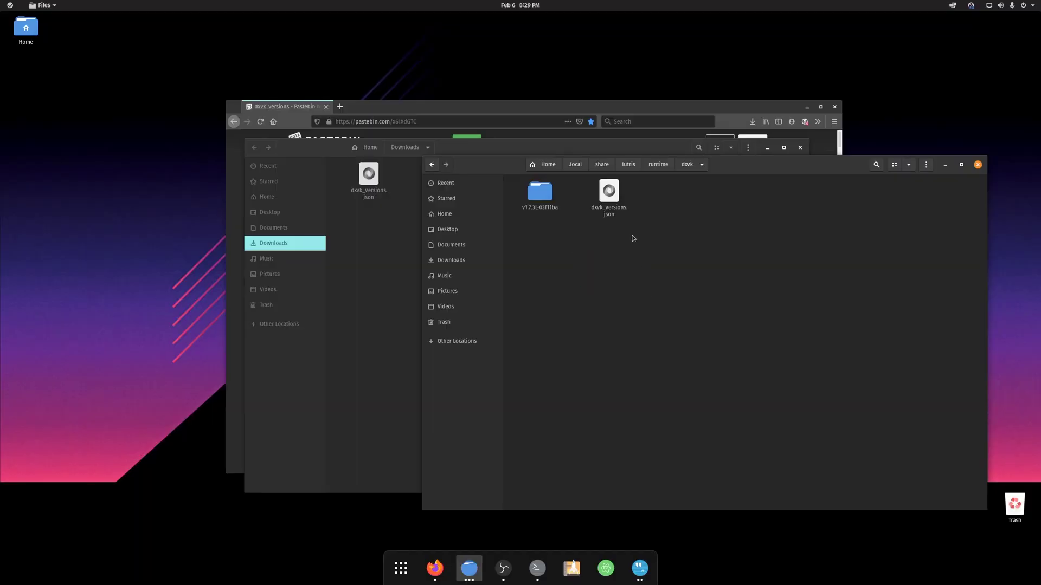
- Copy dxvk_versions.json from Downloads into the dxvk folder, cancelling the replace-file prompt
left_click(402, 98)
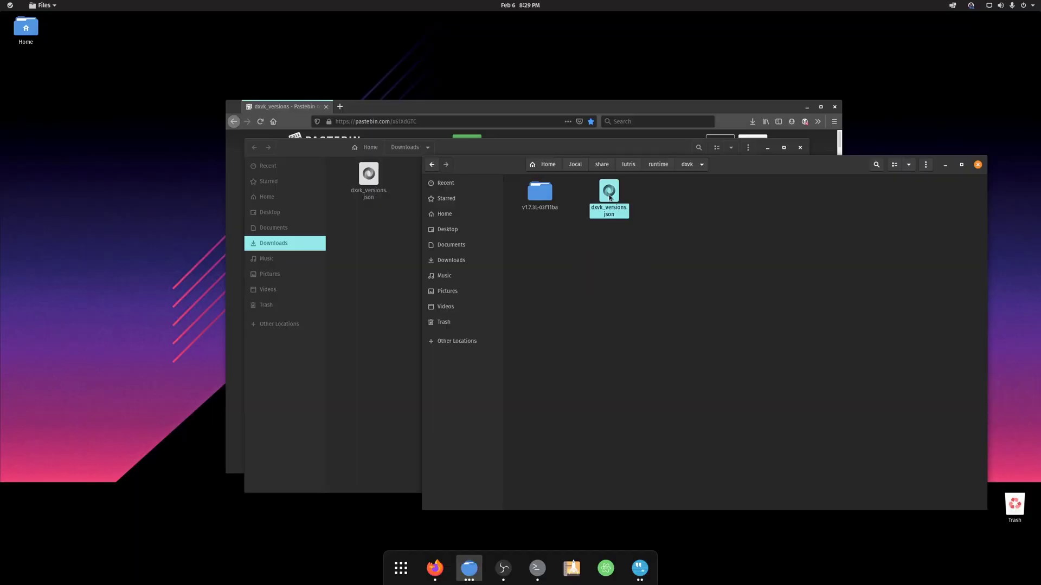
left_click(576, 231)
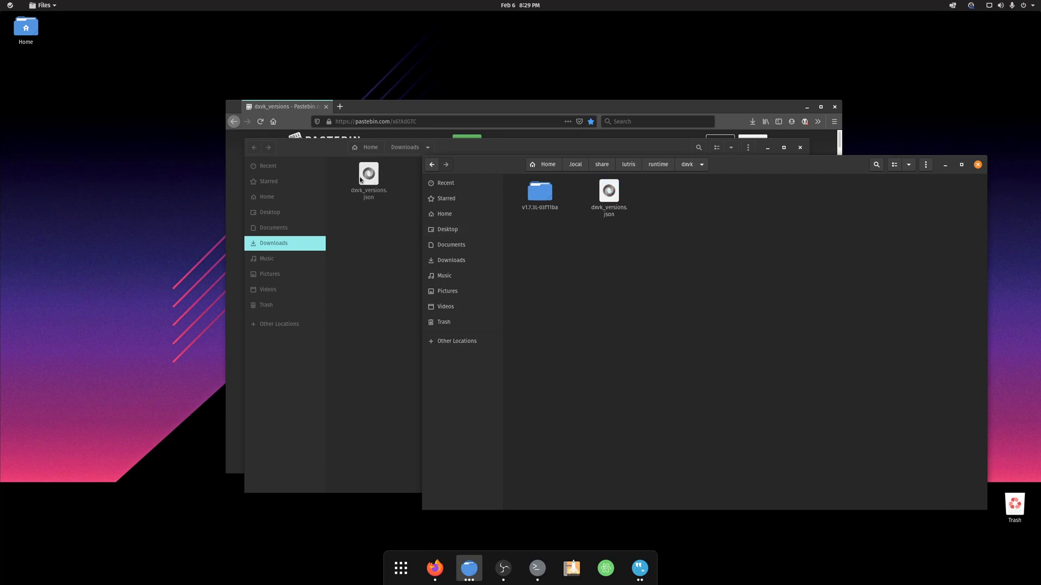
left_click_drag(361, 179, 848, 315)
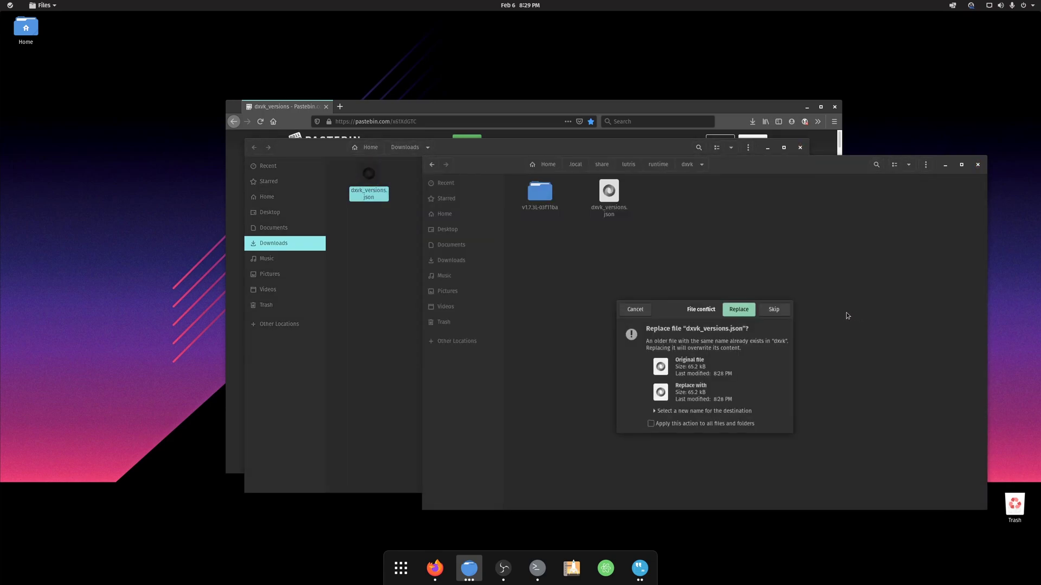
left_click(630, 309)
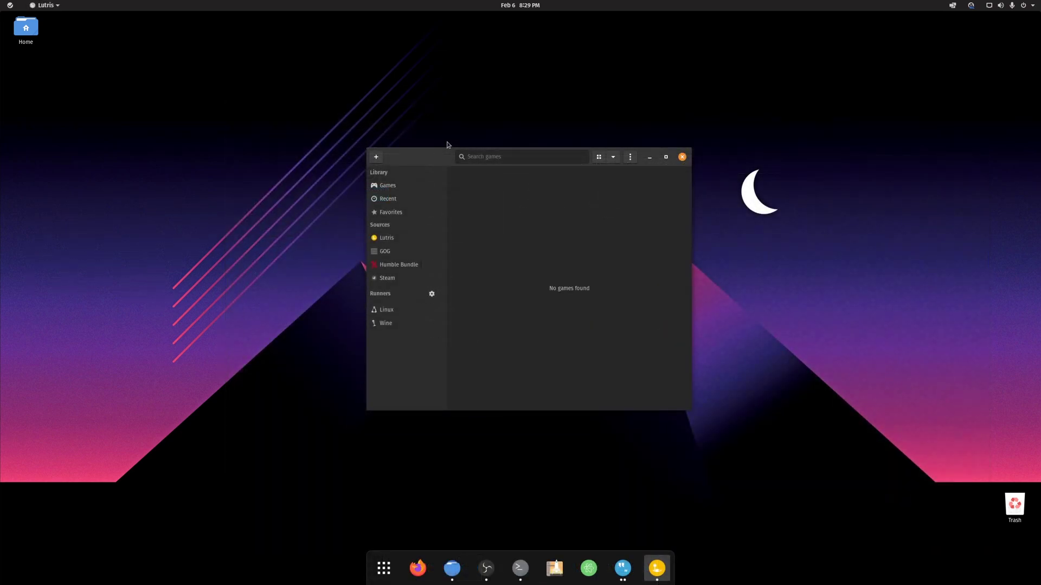
- Search the Lutris installers for 'epic games' and select Epic Games Store
left_click(400, 241)
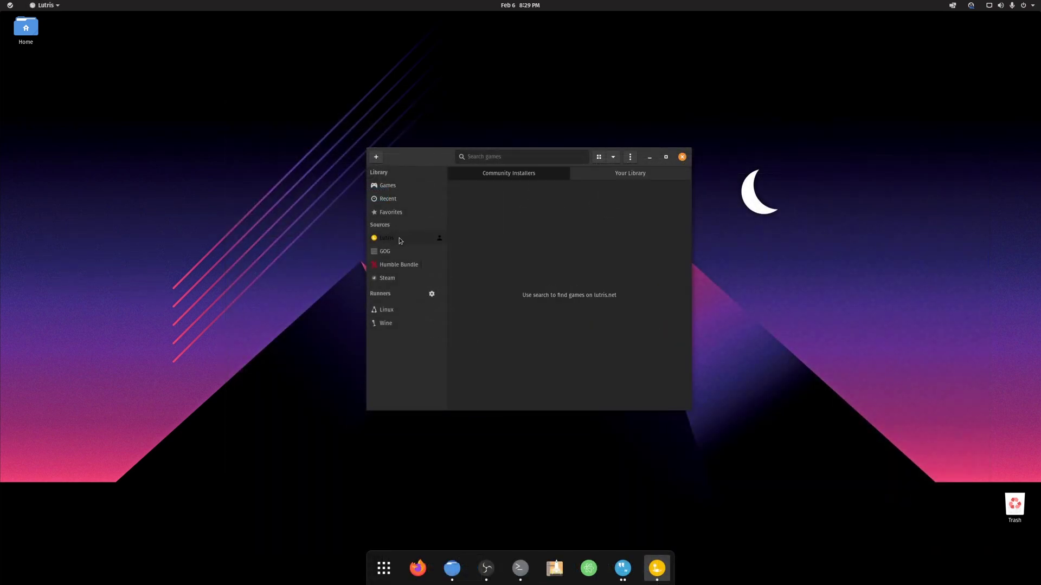
left_click(495, 156)
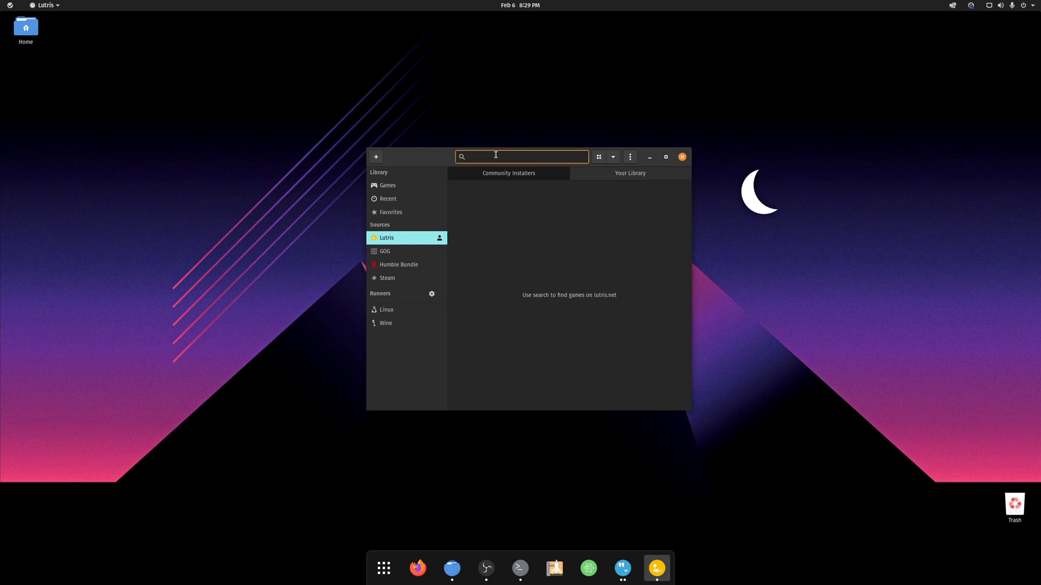
type("epic games")
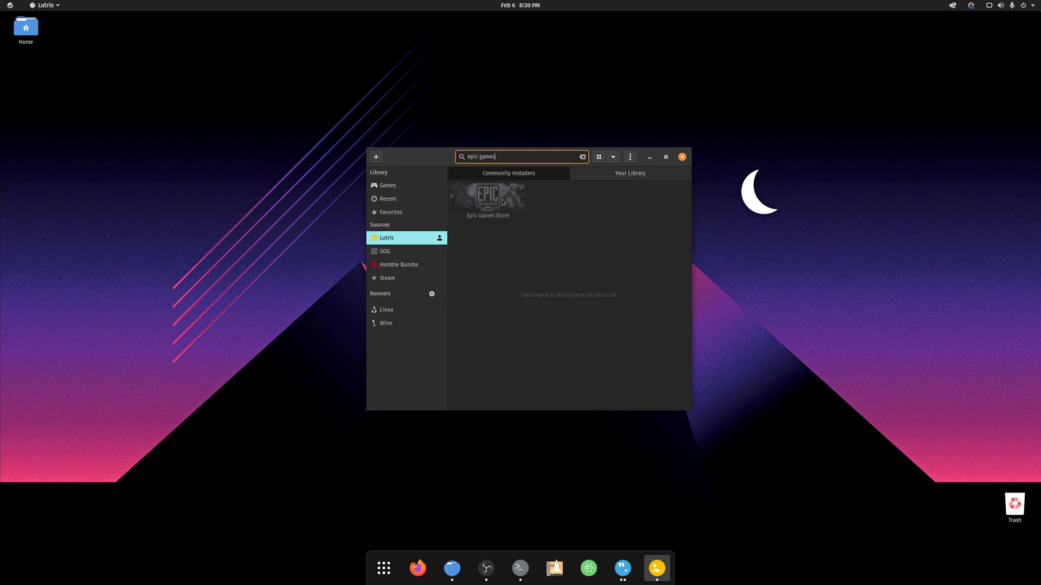
left_click(502, 199)
- Install the latest Epic Games Store version into the default epic-games-store directory
left_click(484, 401)
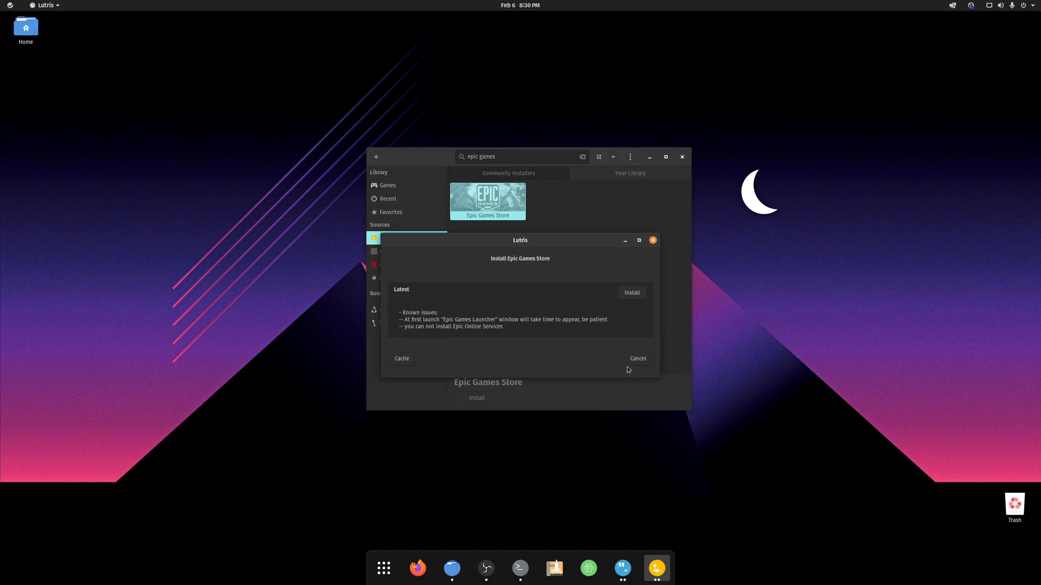
left_click(632, 293)
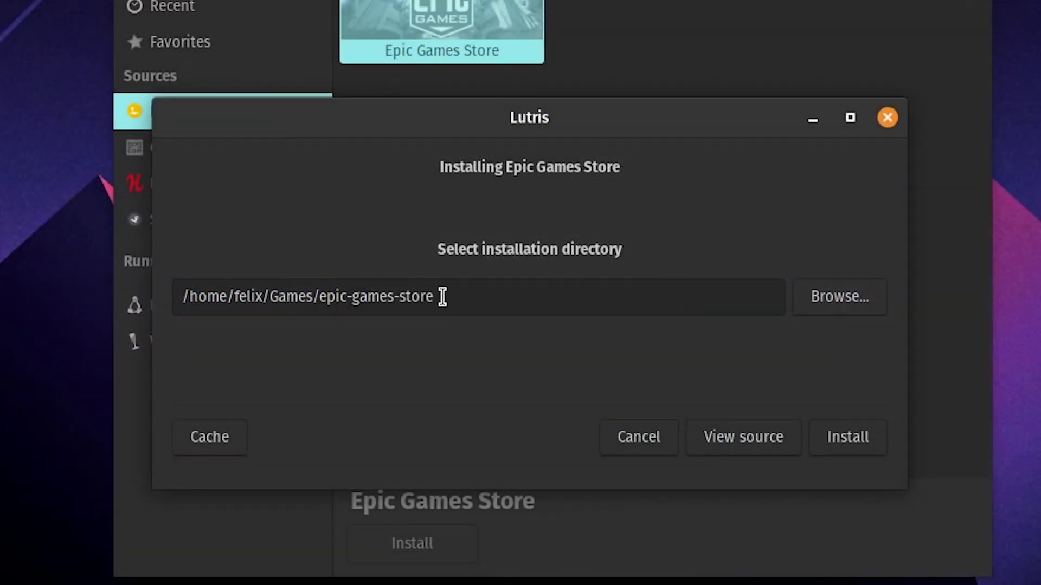
left_click_drag(442, 296, 133, 293)
left_click(457, 296)
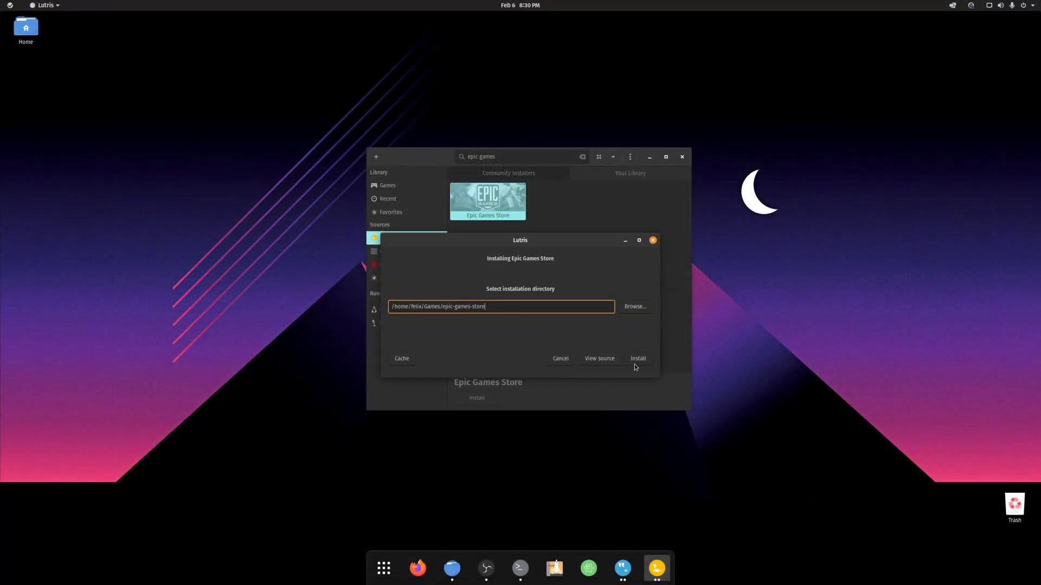
left_click(639, 358)
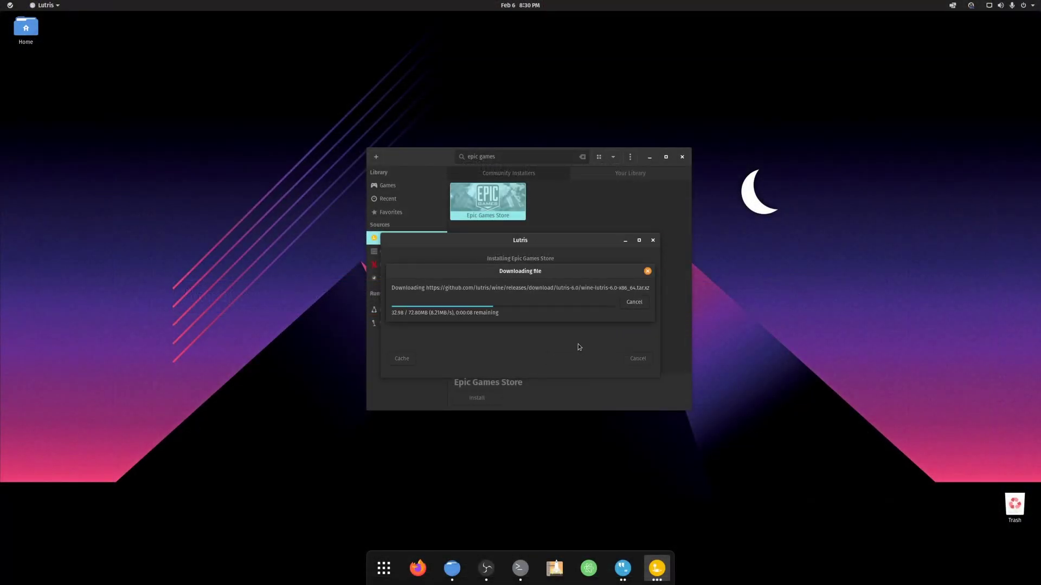
left_click(623, 359)
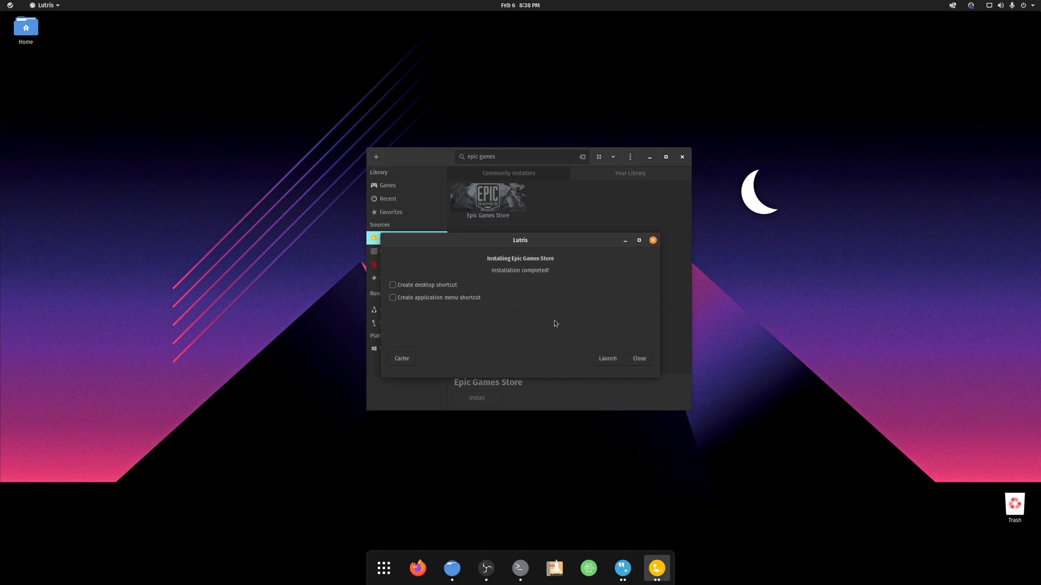
- Create an application menu shortcut for Epic Games Store in the Lutris library, then close Lutris
left_click(640, 358)
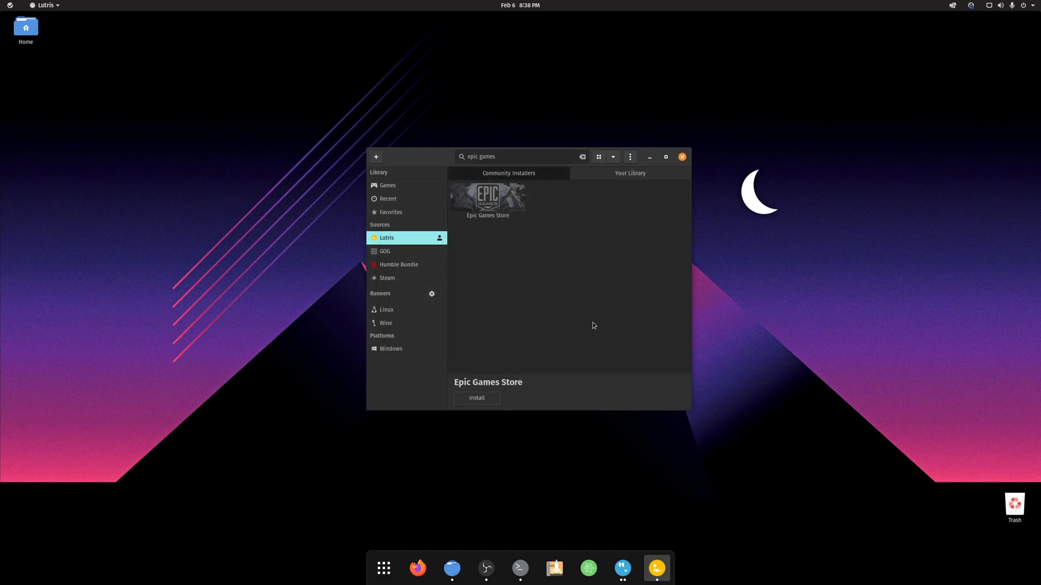
left_click(583, 156)
left_click(394, 188)
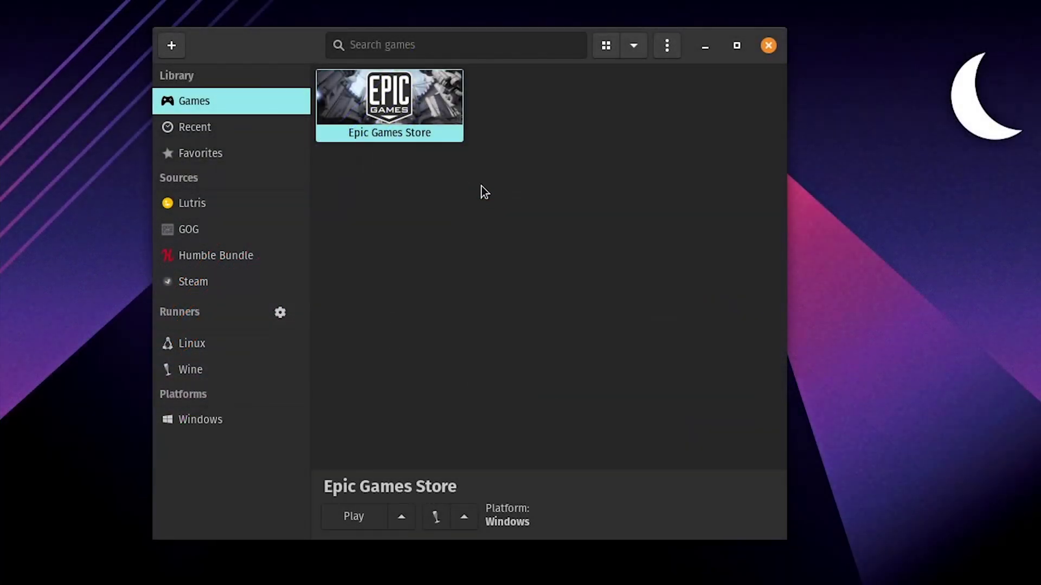
right_click(498, 193)
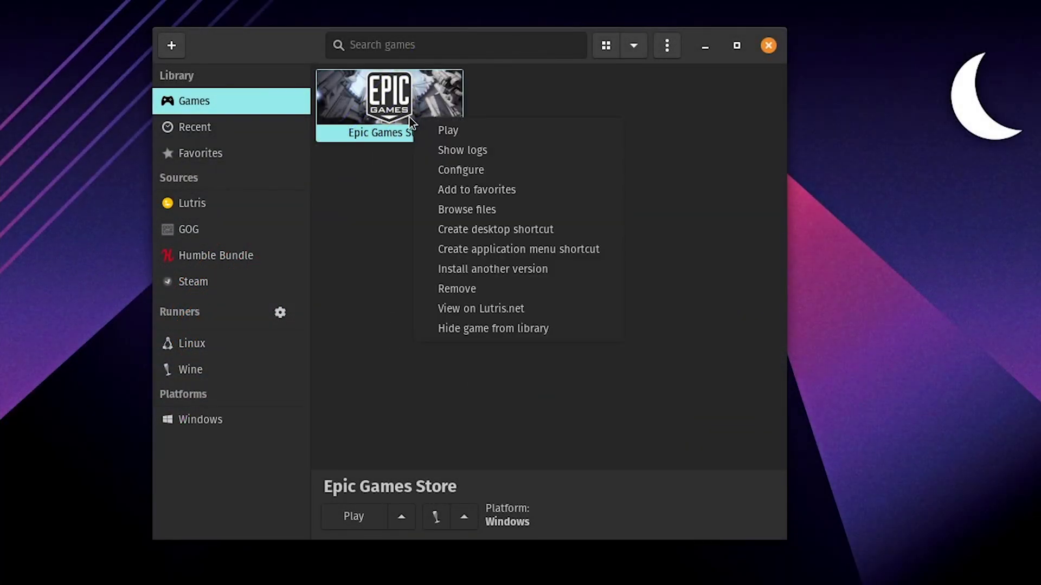
left_click(556, 249)
left_click(767, 46)
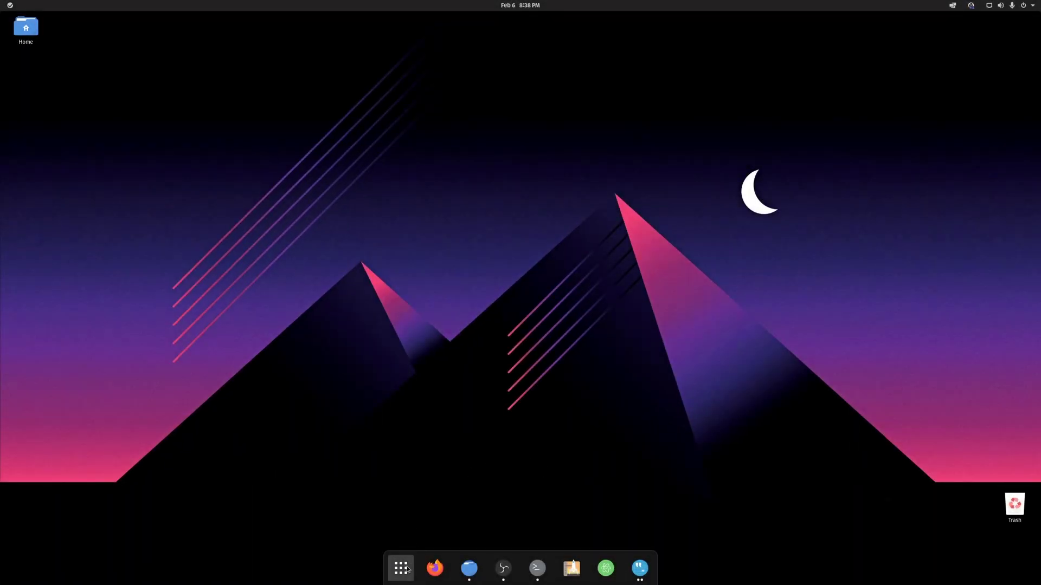
- Launch Epic Games Store from the applications grid and let the launcher update
left_click(401, 567)
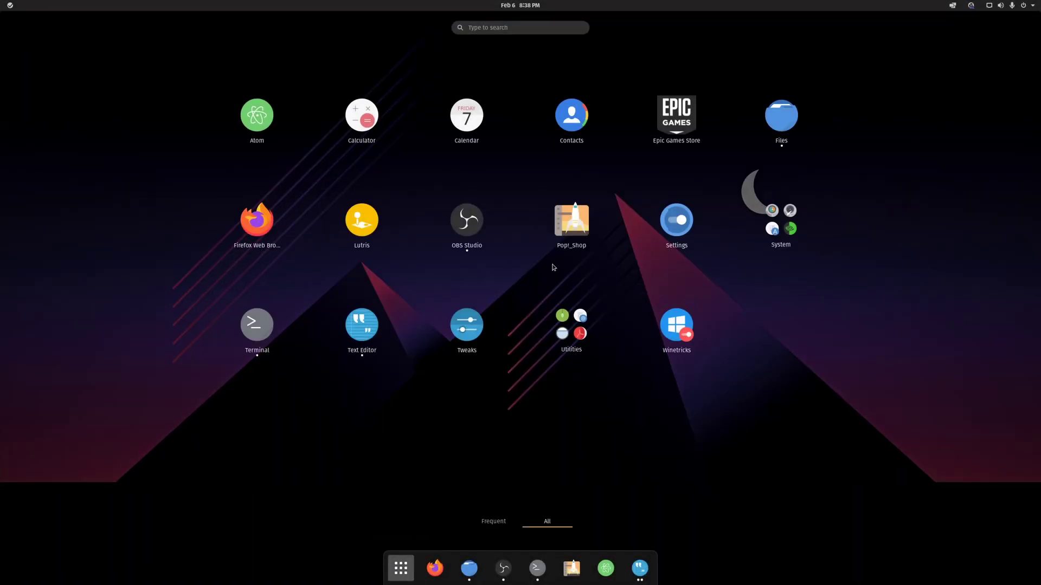
left_click(670, 125)
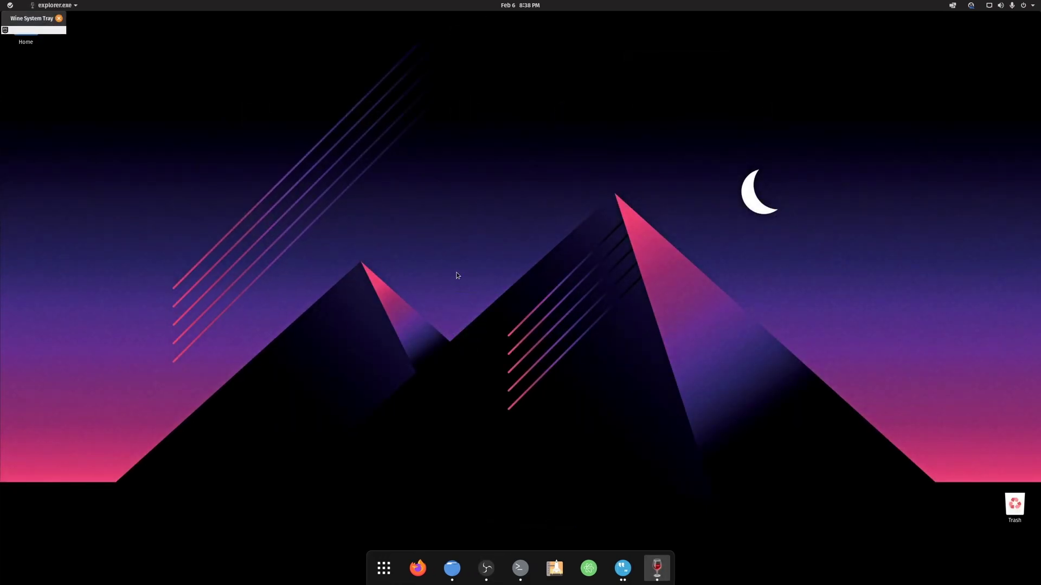
left_click_drag(34, 21, 528, 284)
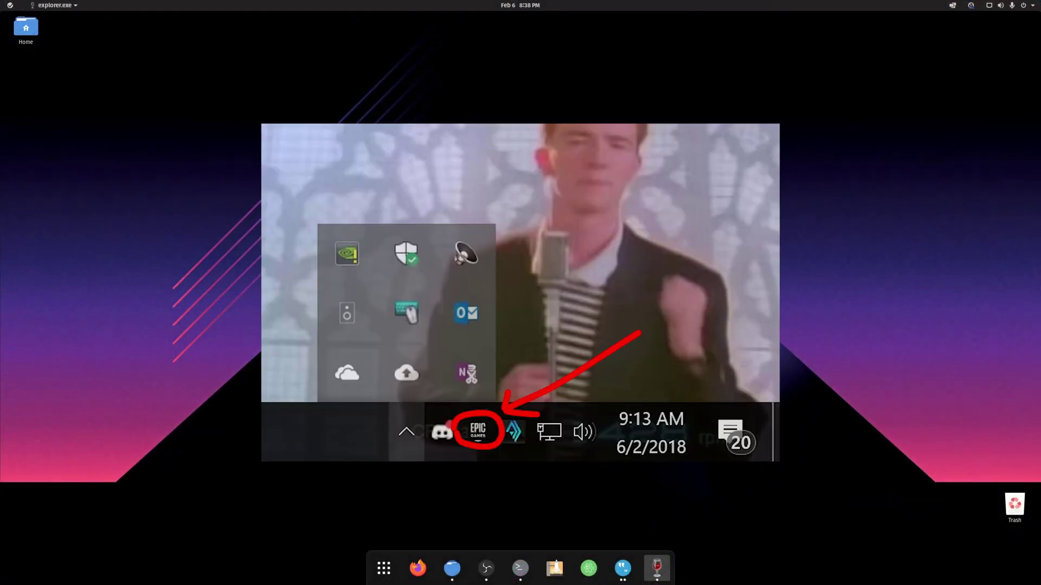
left_click(504, 291)
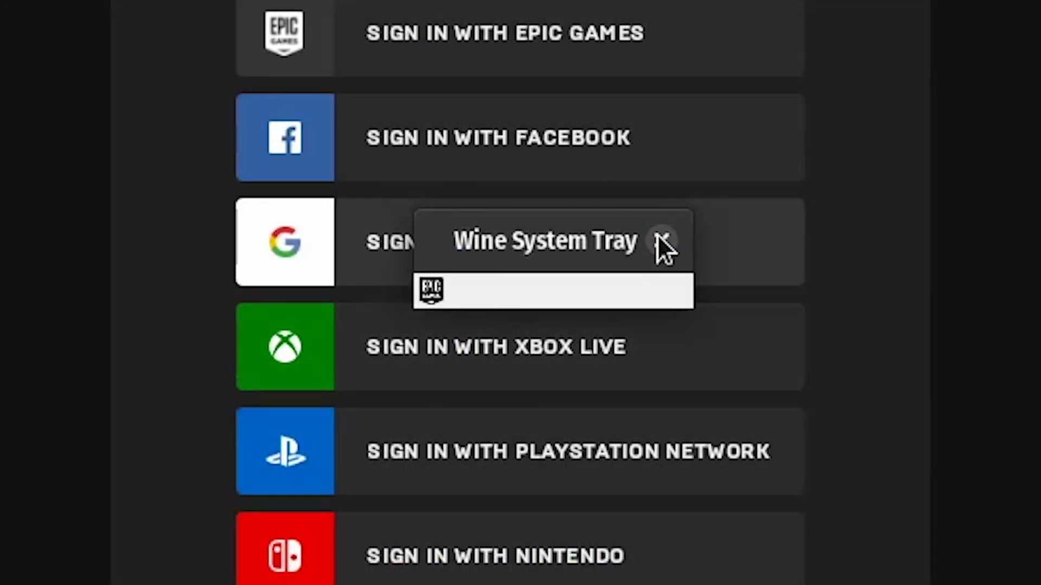
- Sign in with an Epic Games account and dismiss the WARHAMMER III and For the King promotions
left_click(553, 282)
left_click(518, 232)
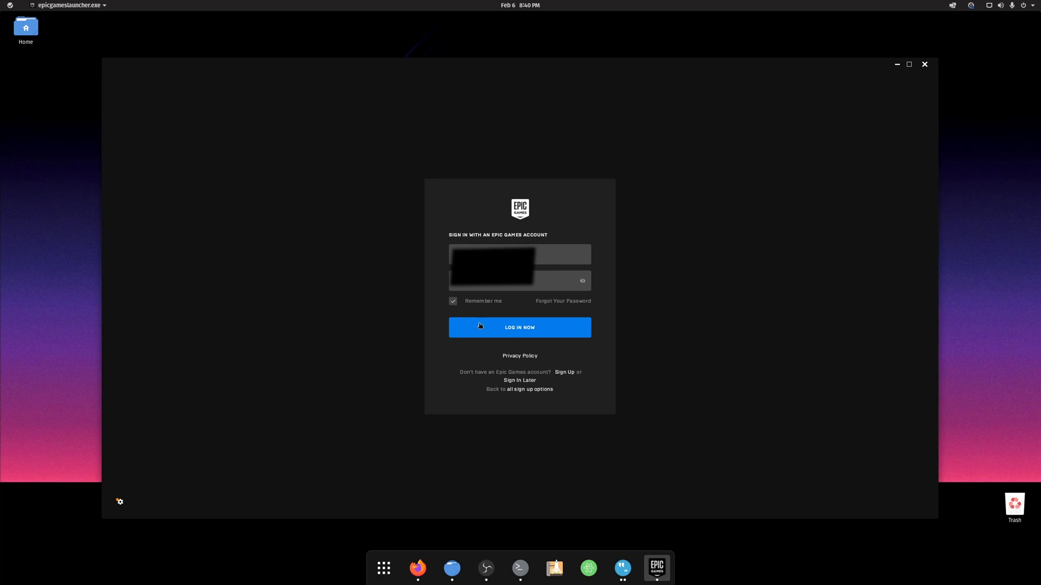
left_click(479, 328)
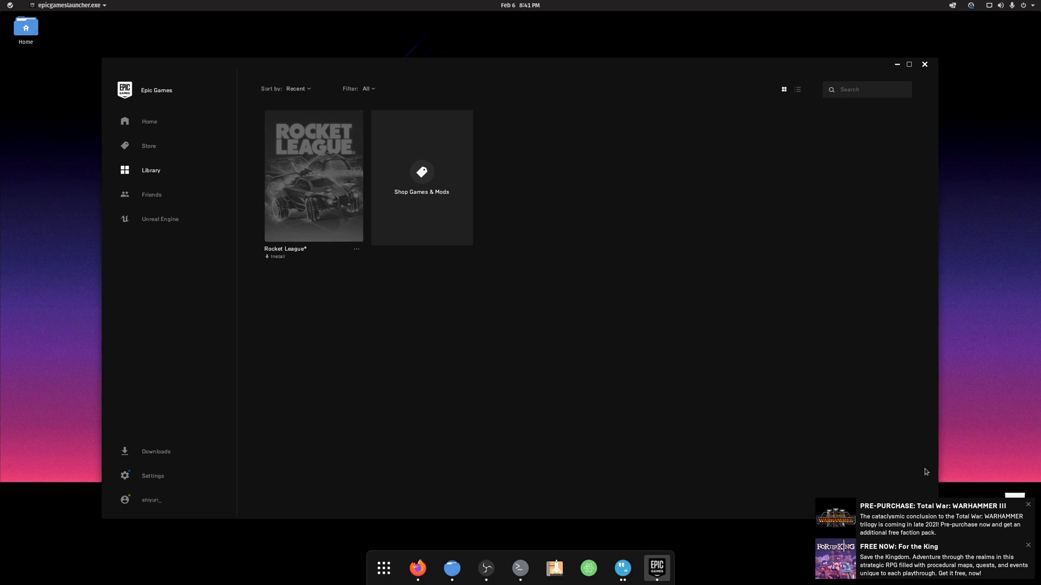
left_click(1029, 507)
left_click(1028, 545)
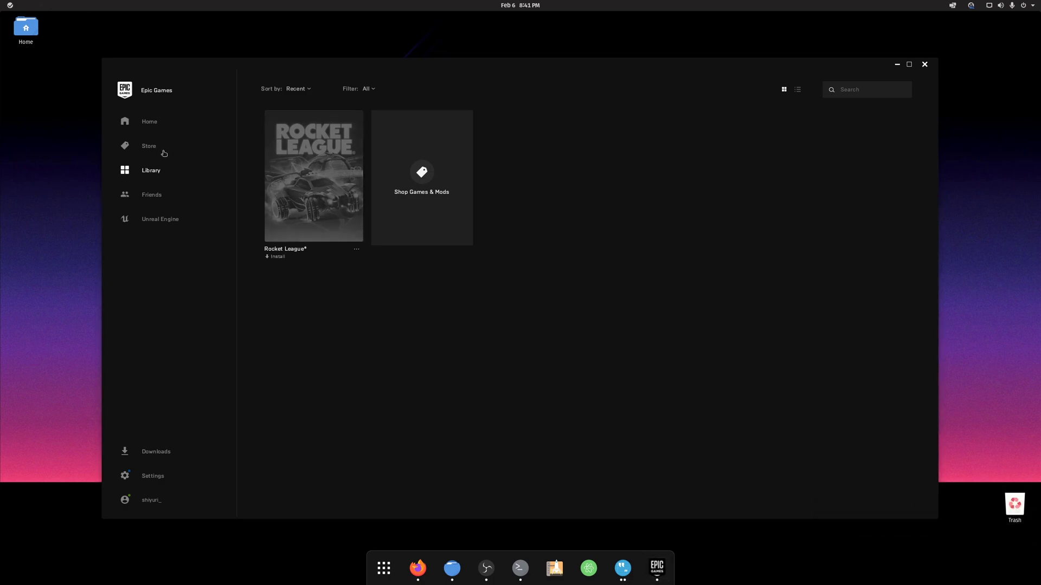
- Search the store for 'rock', view the Rocket League page, then return to the Library
left_click(154, 147)
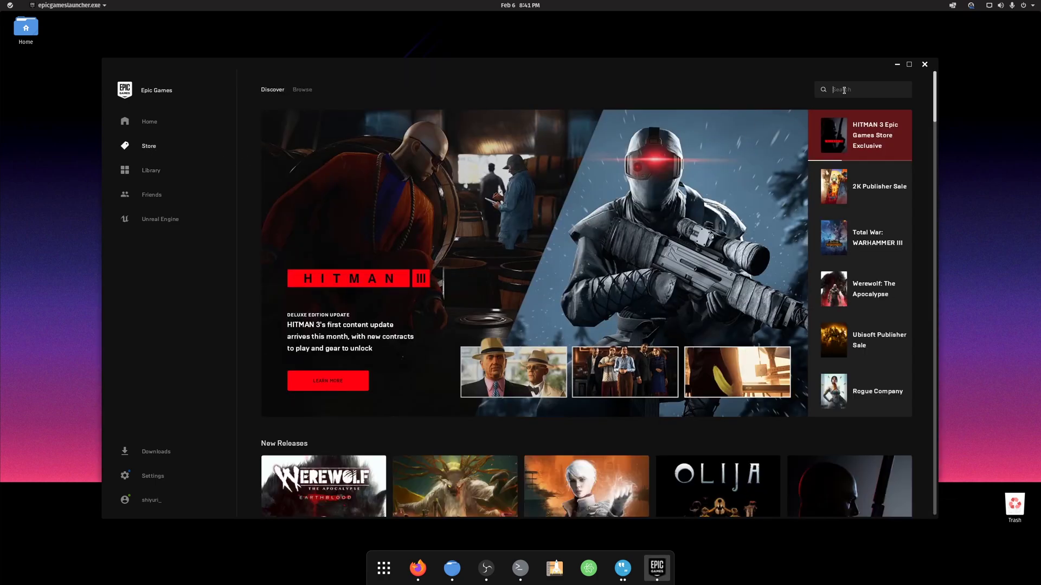
type("rocket")
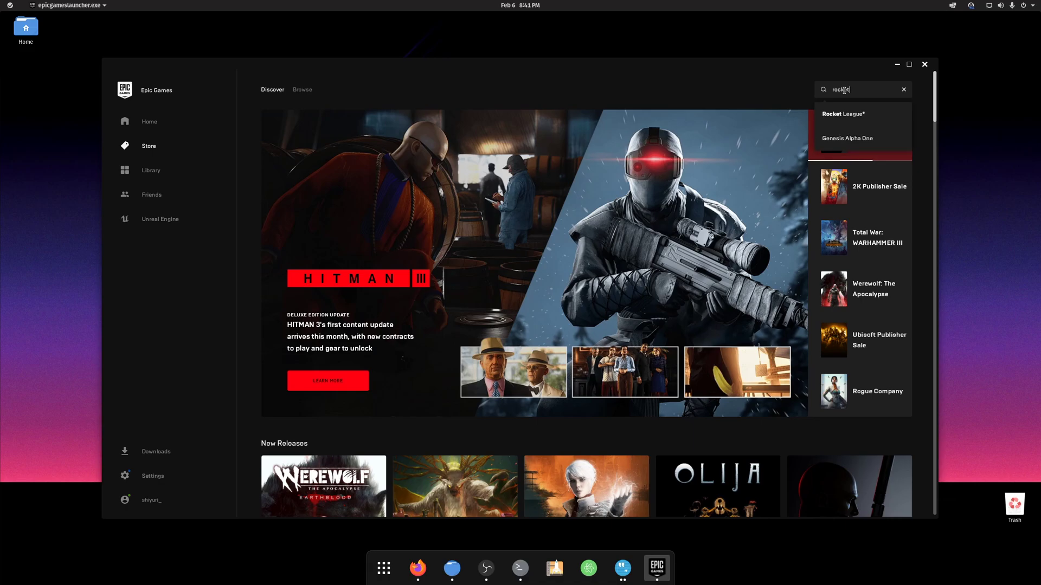
left_click(850, 115)
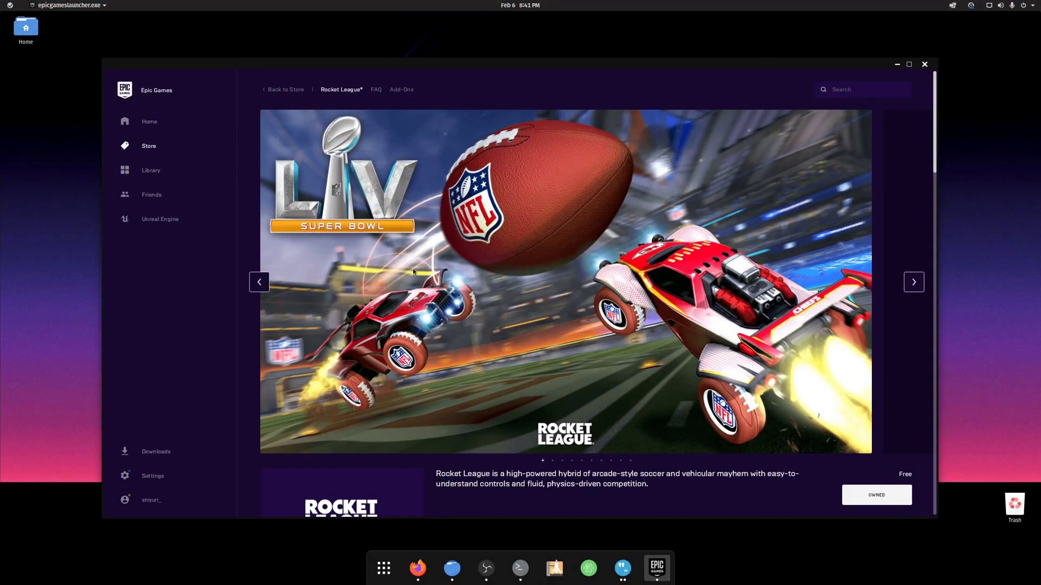
left_click(154, 171)
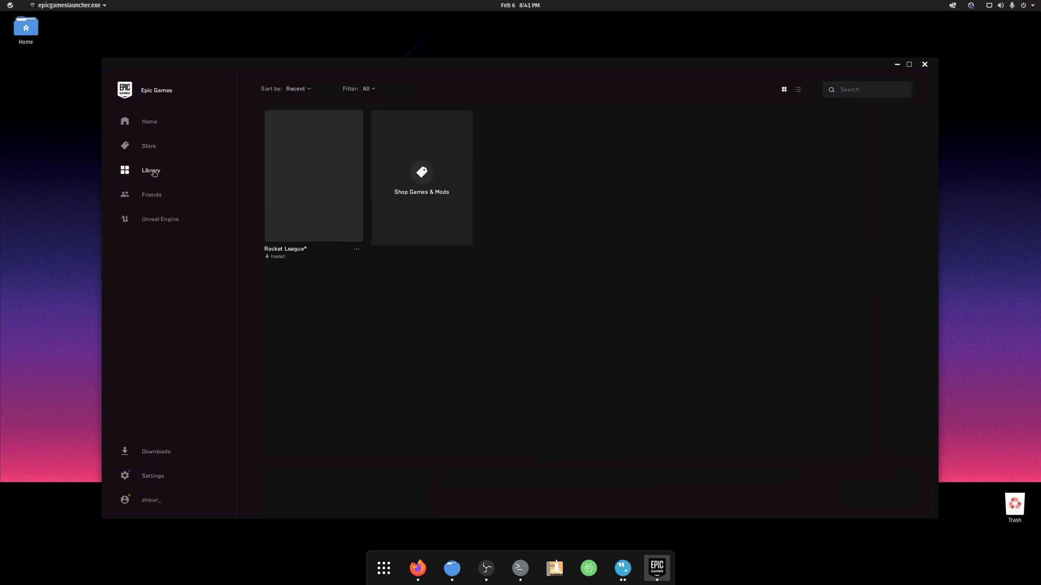
- Install Rocket League to the default Epic Games folder and launch it
left_click(325, 211)
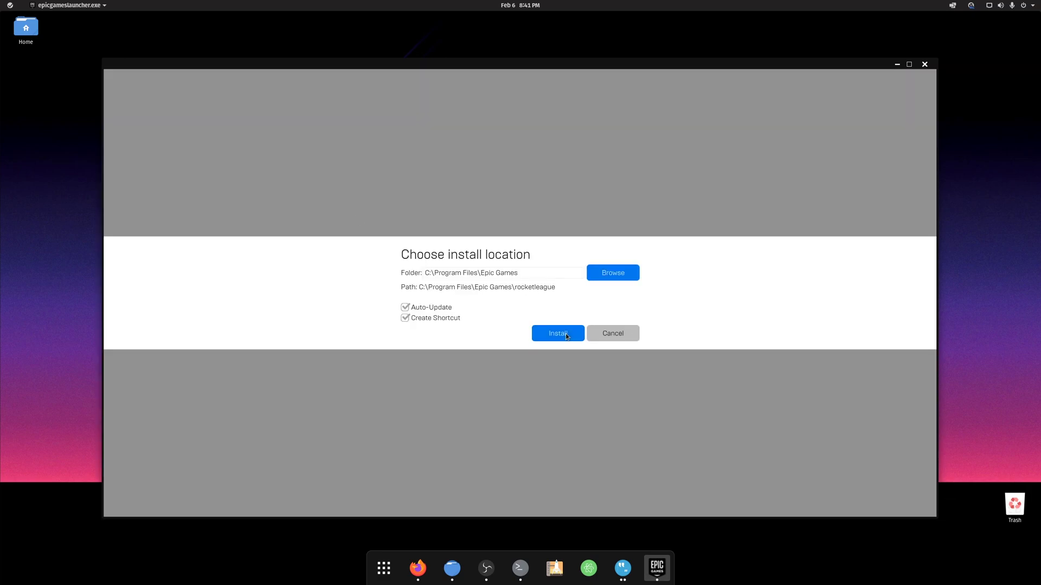
left_click(565, 333)
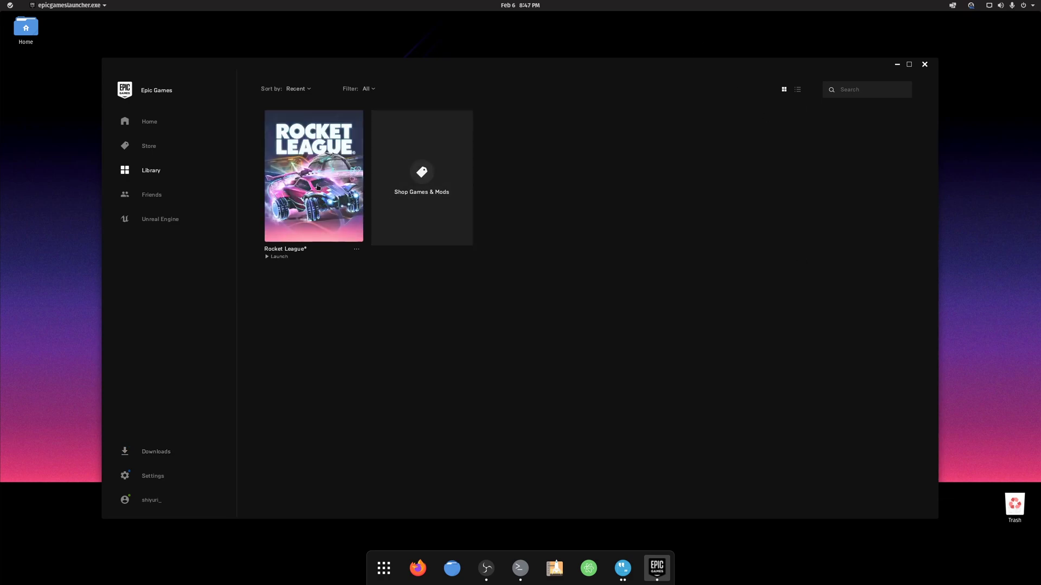
left_click(317, 187)
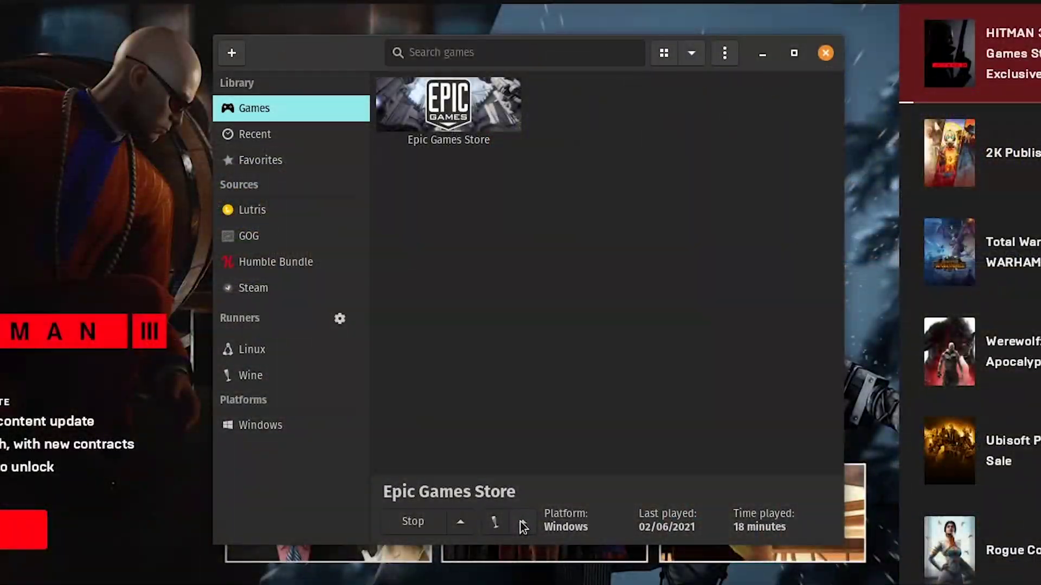
left_click(522, 524)
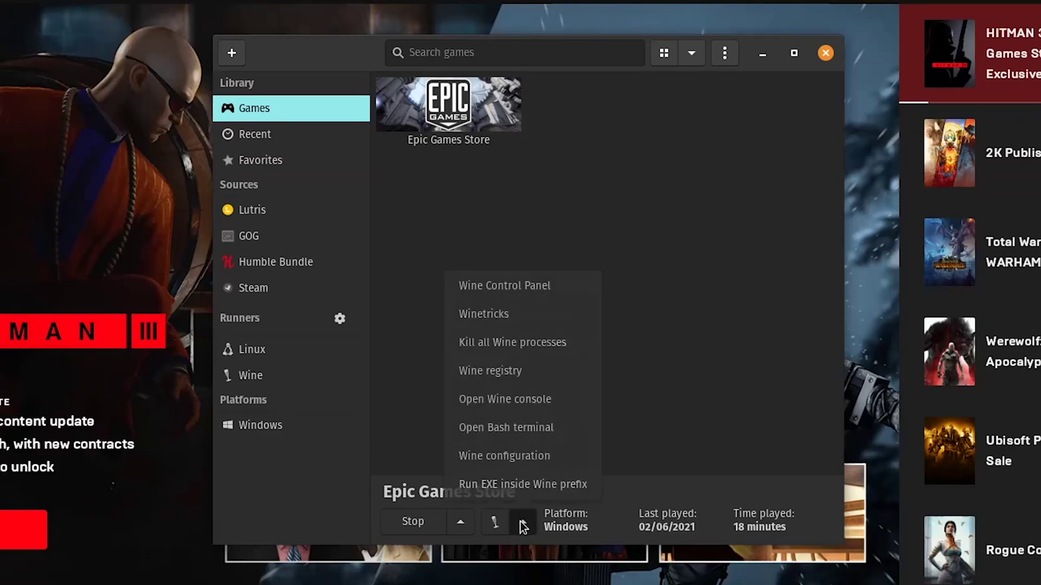